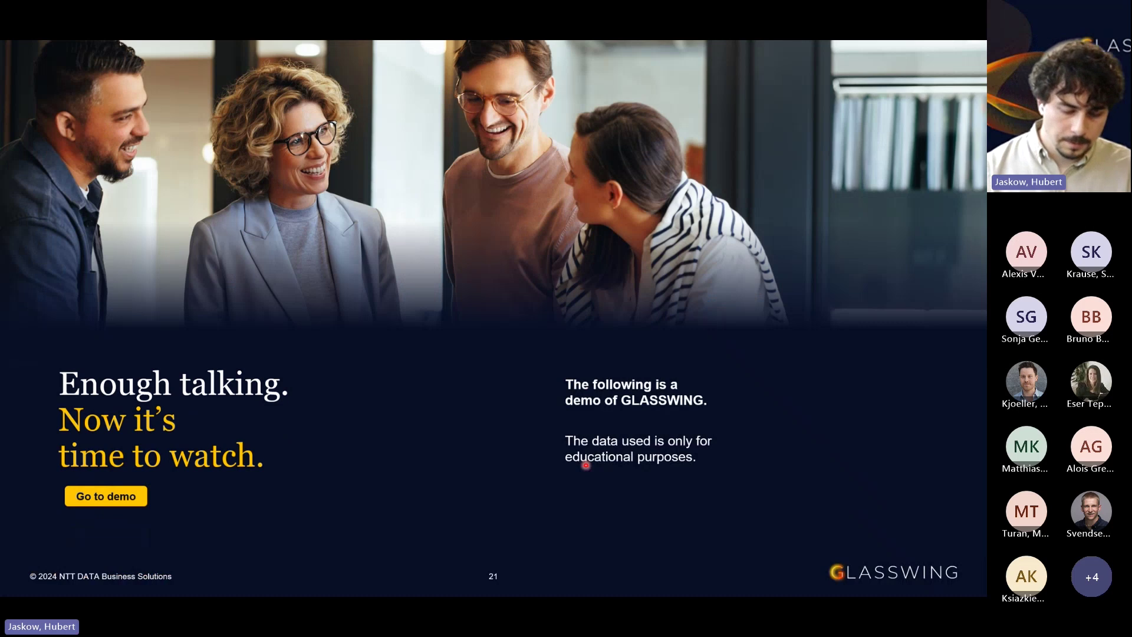
Switch to the GLASSWING workflow inbox in the browser and execute the incomplete SCM request for semifinished material 1526
{"action": "key", "text": "alt+Tab"}
{"action": "key", "text": "alt+Tab"}
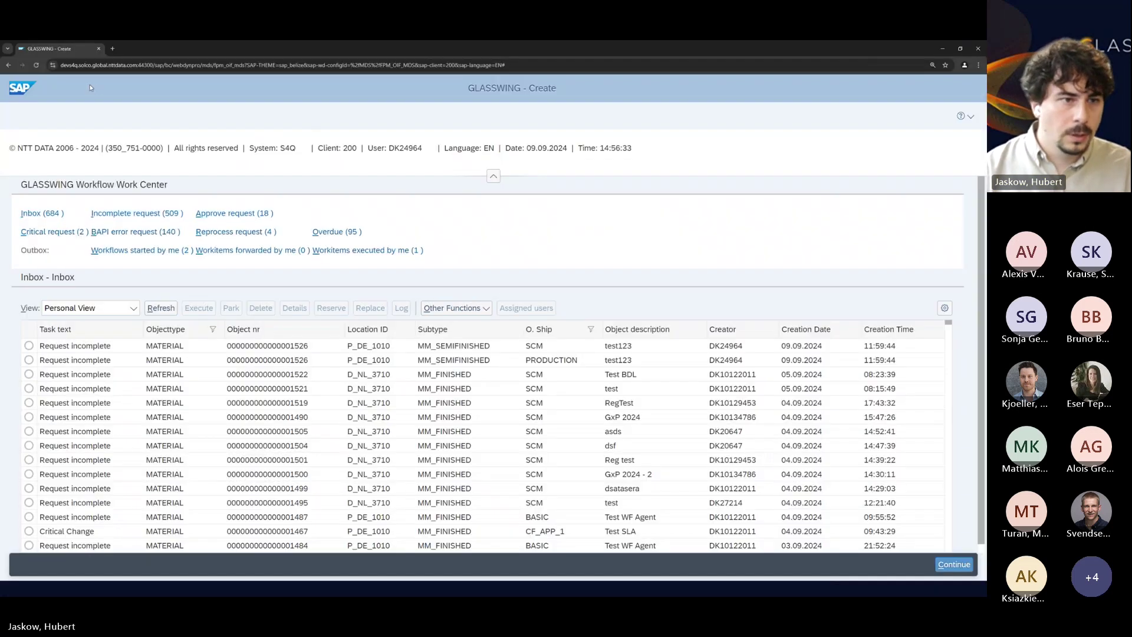
{"action": "left_click", "coordinate": [39, 66]}
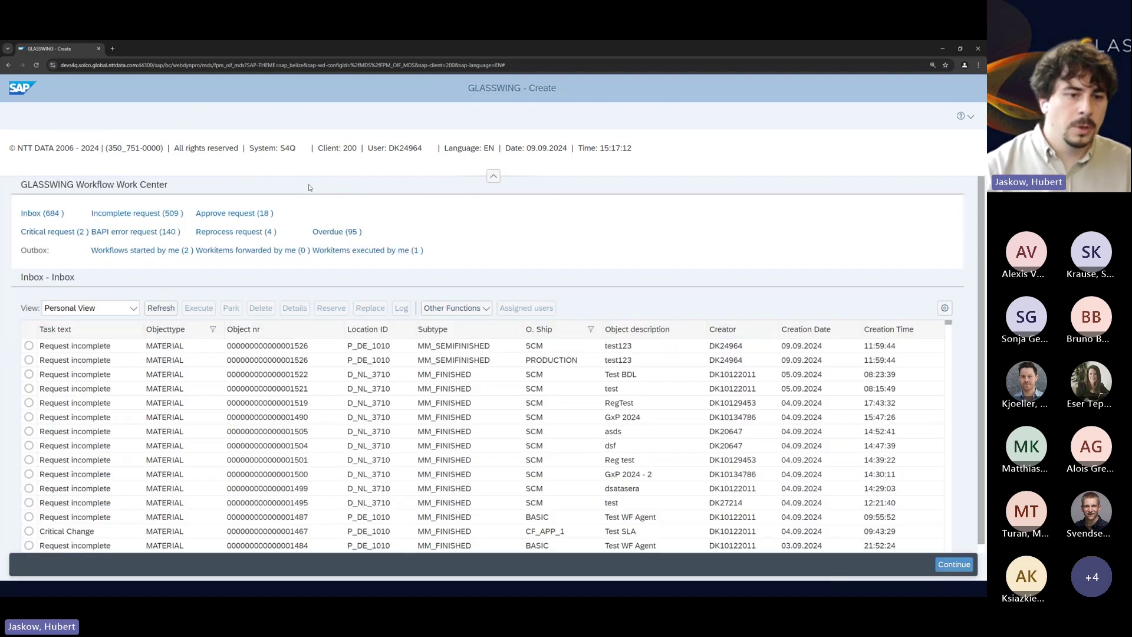
{"action": "left_click", "coordinate": [216, 346]}
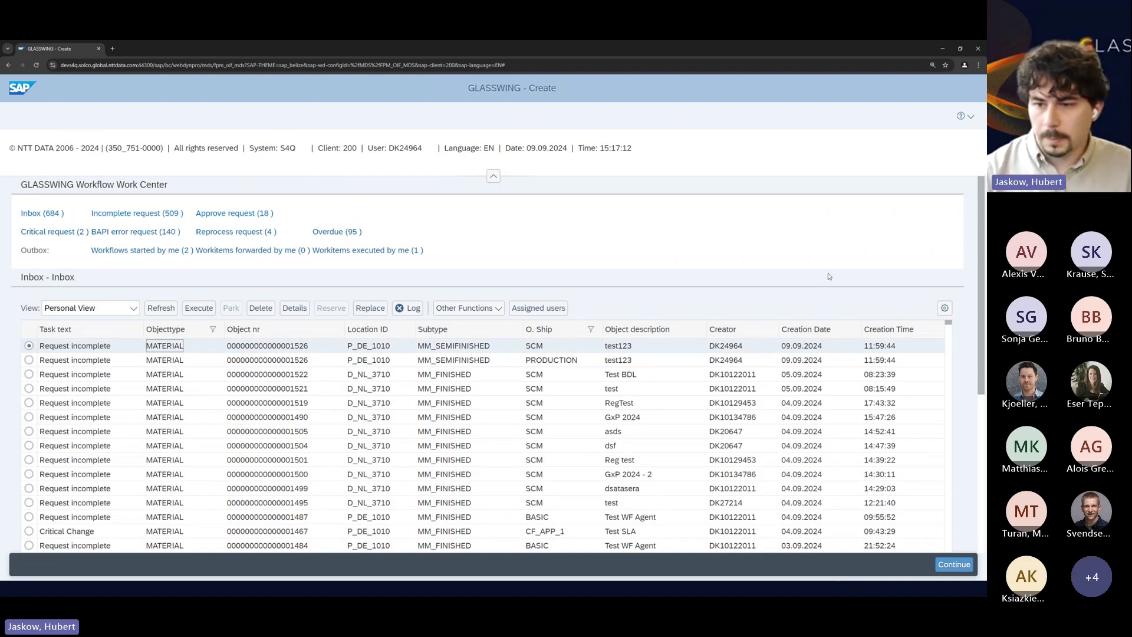
{"action": "left_click_drag", "start_coordinate": [980, 270], "coordinate": [985, 293]}
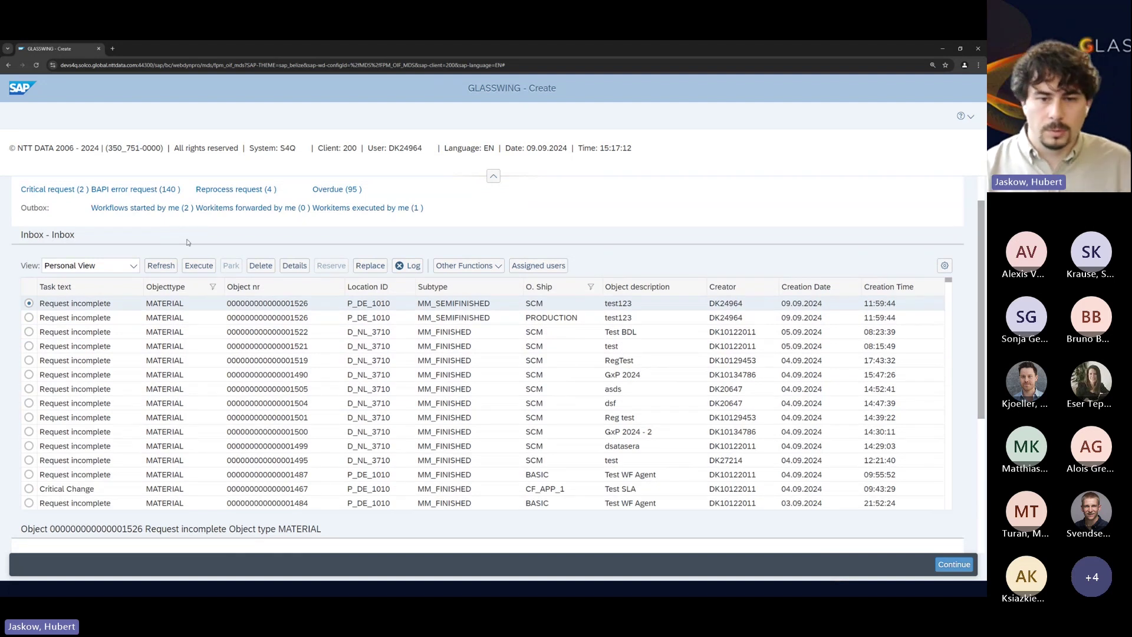
{"action": "left_click", "coordinate": [197, 266]}
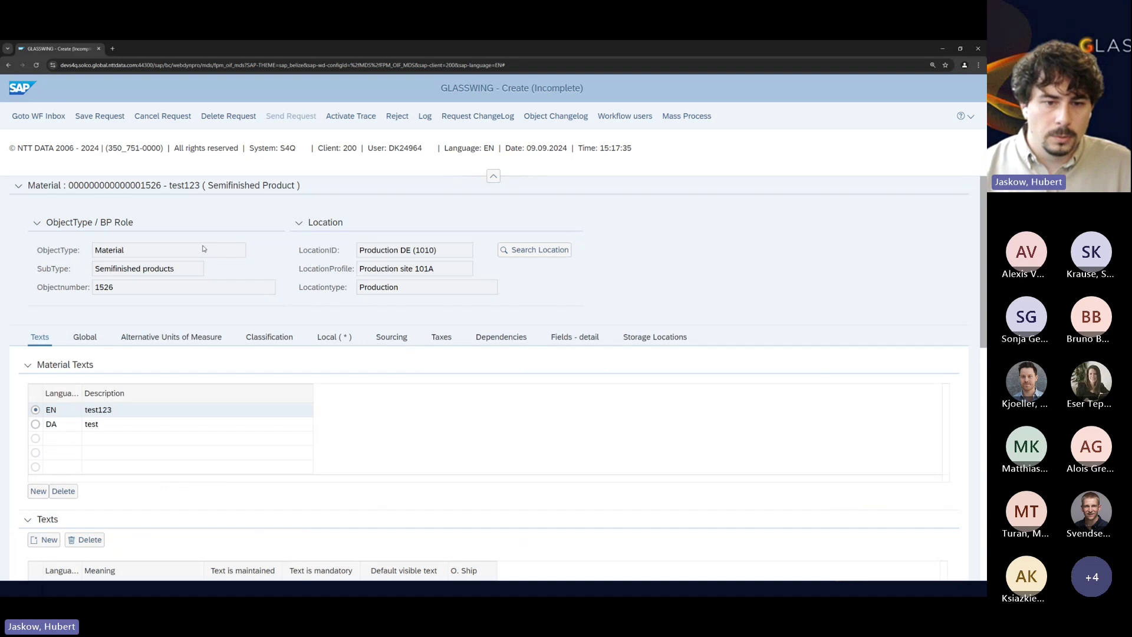
In the material's local data, set the Source (SCM) profile to Source From Plant 1010
{"action": "left_click", "coordinate": [330, 337]}
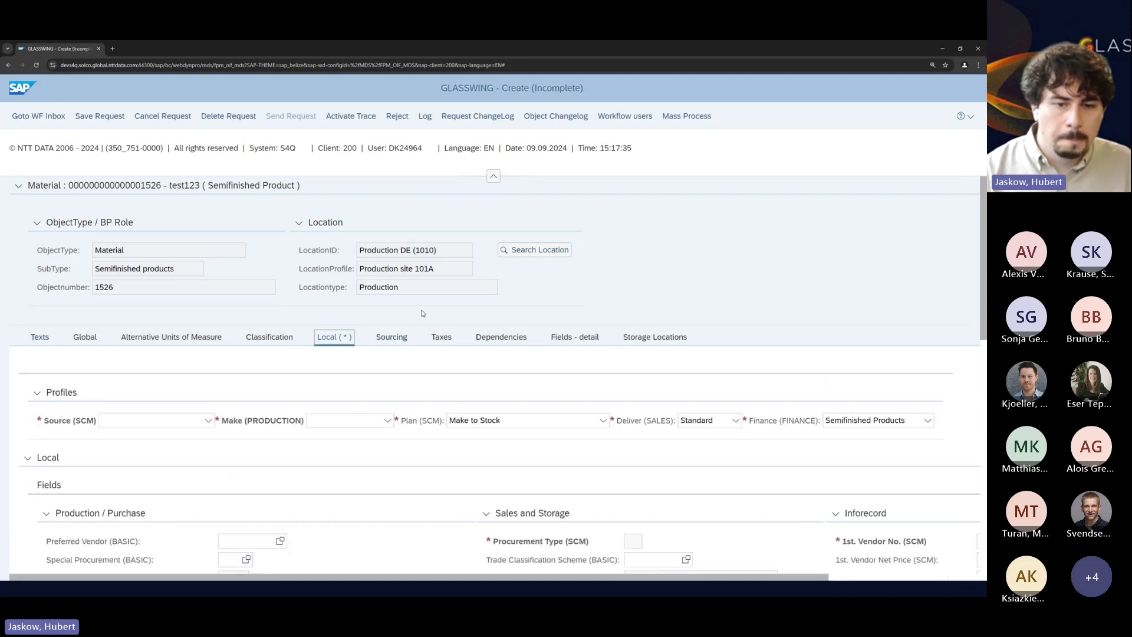
{"action": "scroll", "coordinate": [403, 344], "scroll_direction": "down", "scroll_amount": 1}
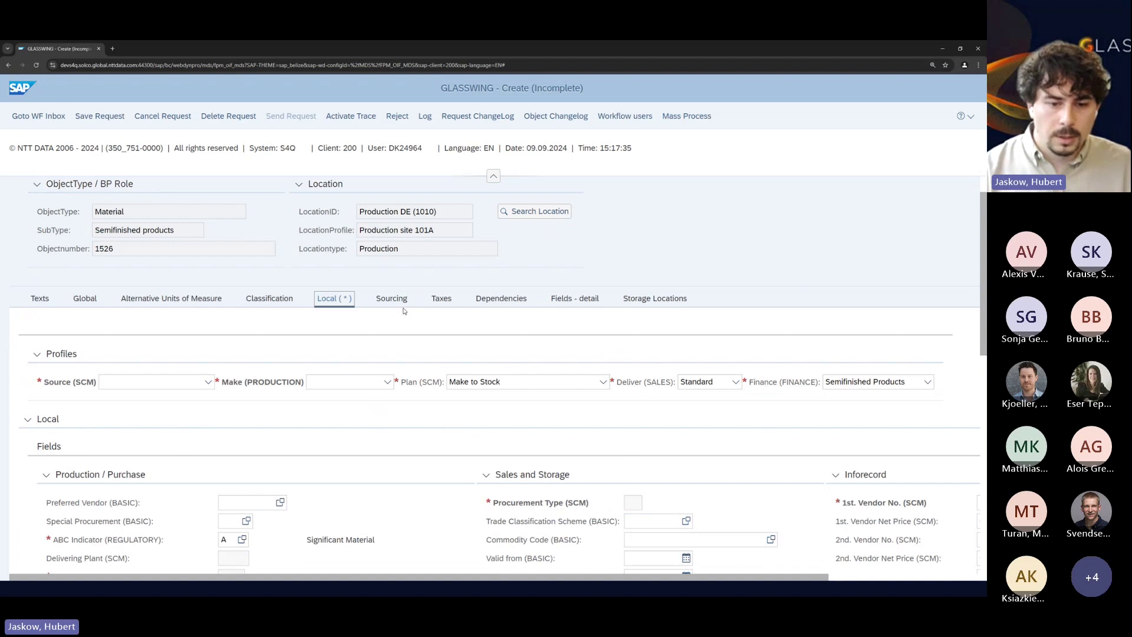
{"action": "key", "text": "ctrl+minus"}
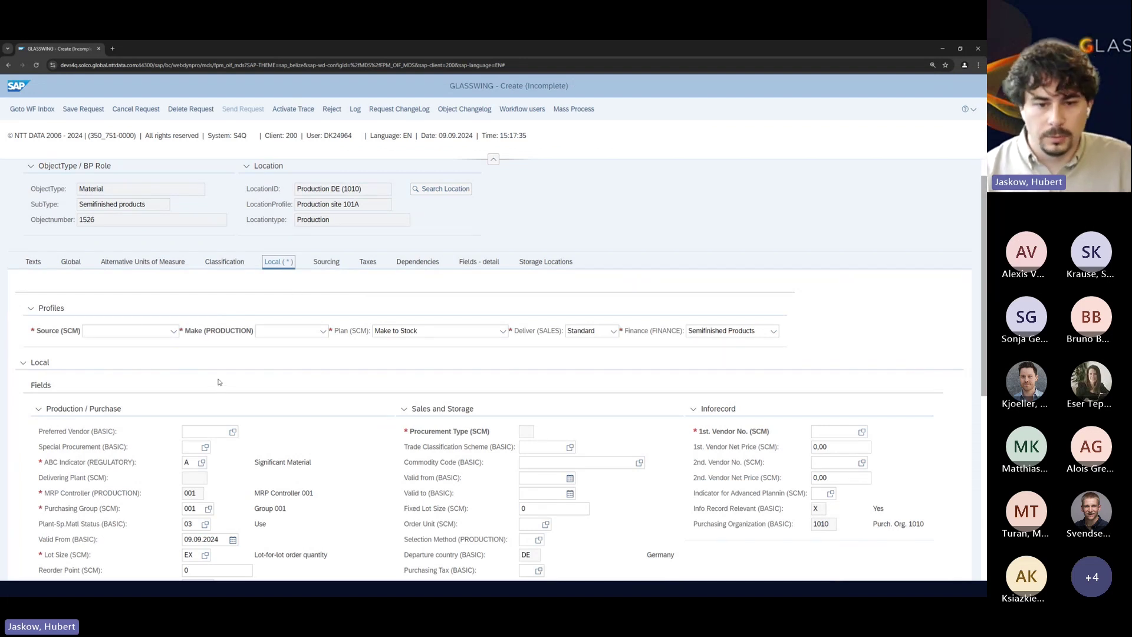
{"action": "left_click", "coordinate": [174, 332]}
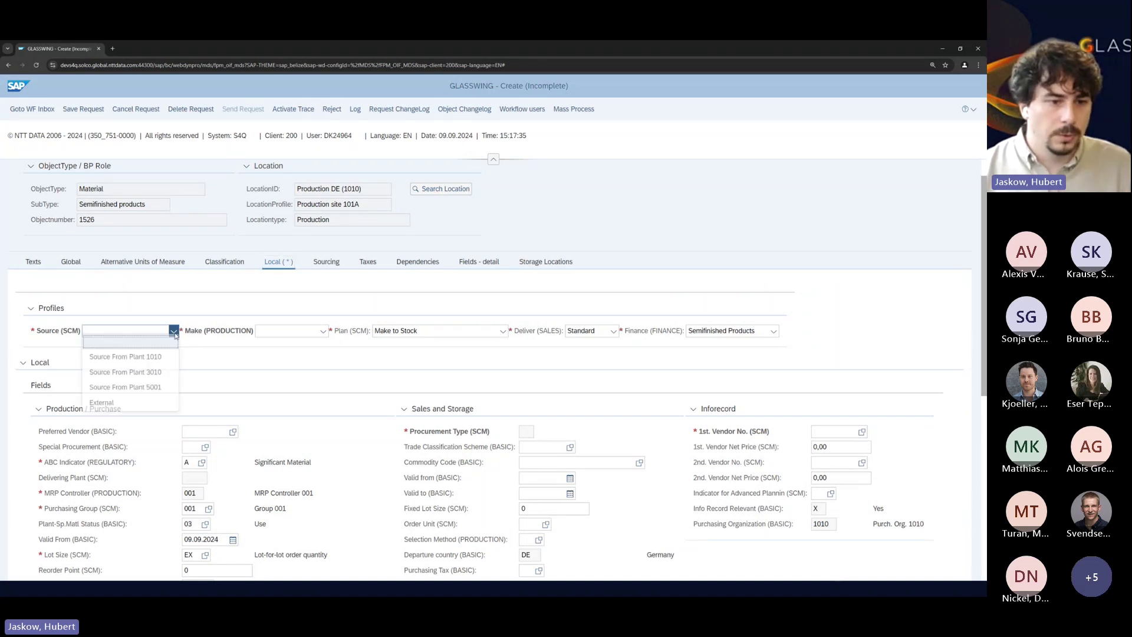
{"action": "left_click", "coordinate": [125, 356]}
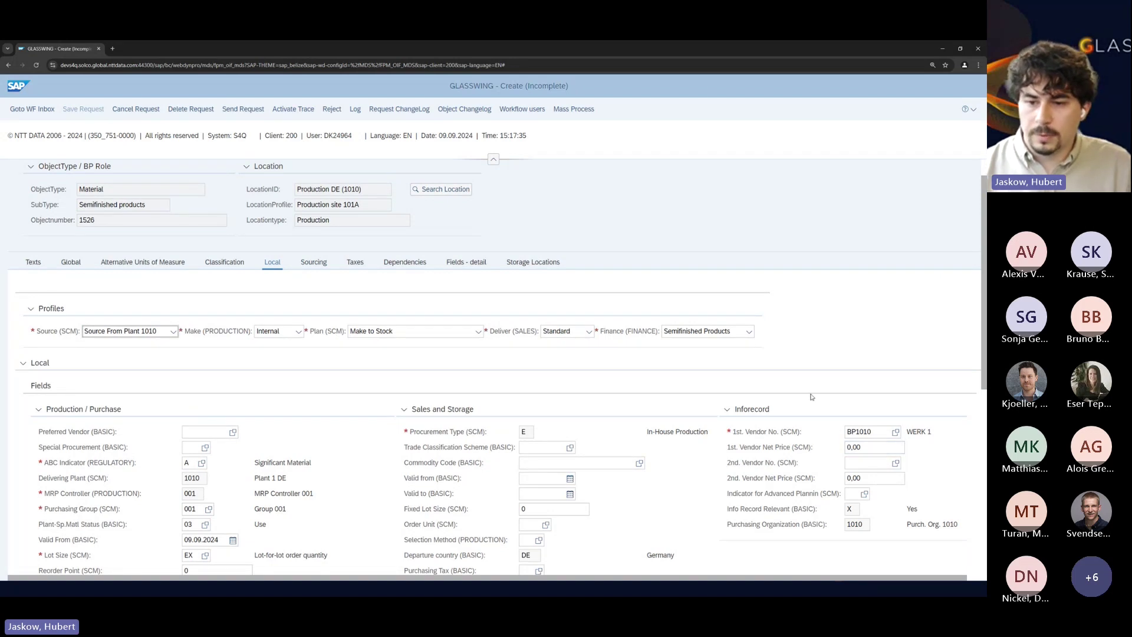
Examine the material's sourcing control entry, including the info record's global supplier, origin and order unit data and the source list
{"action": "scroll", "coordinate": [849, 469], "scroll_direction": "down", "scroll_amount": 1}
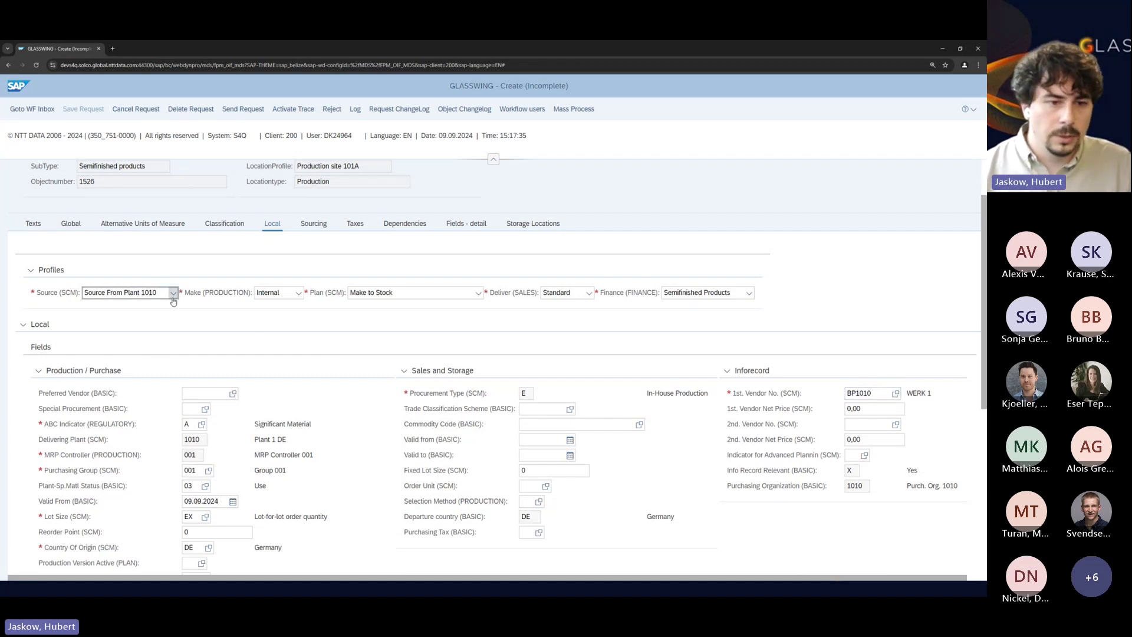
{"action": "left_click", "coordinate": [313, 225]}
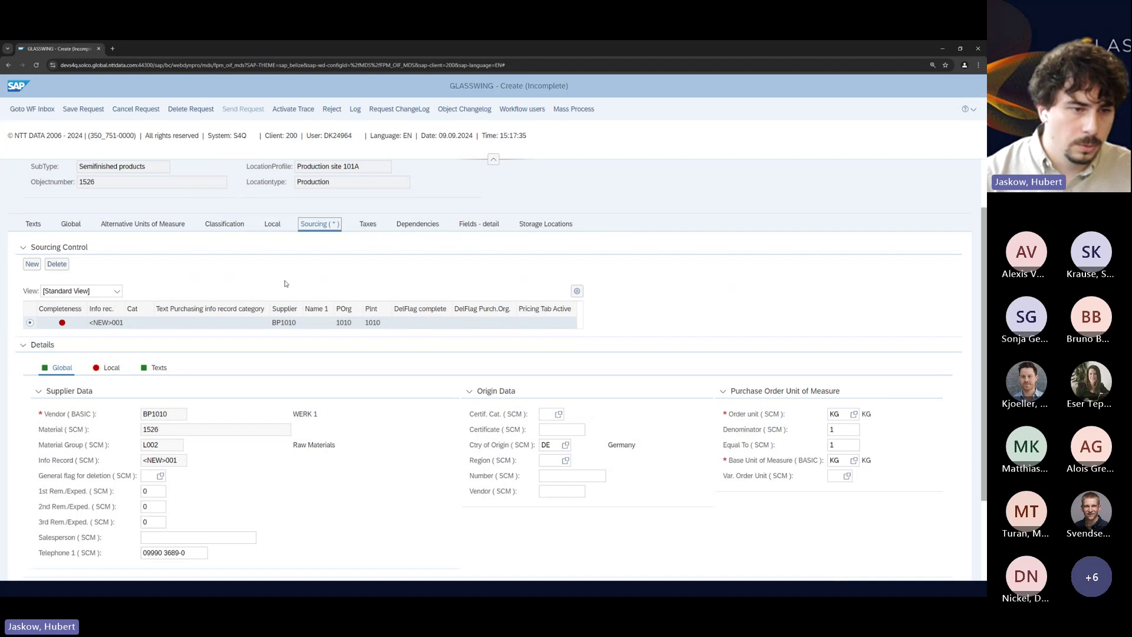
{"action": "scroll", "coordinate": [224, 274], "scroll_direction": "down", "scroll_amount": 1}
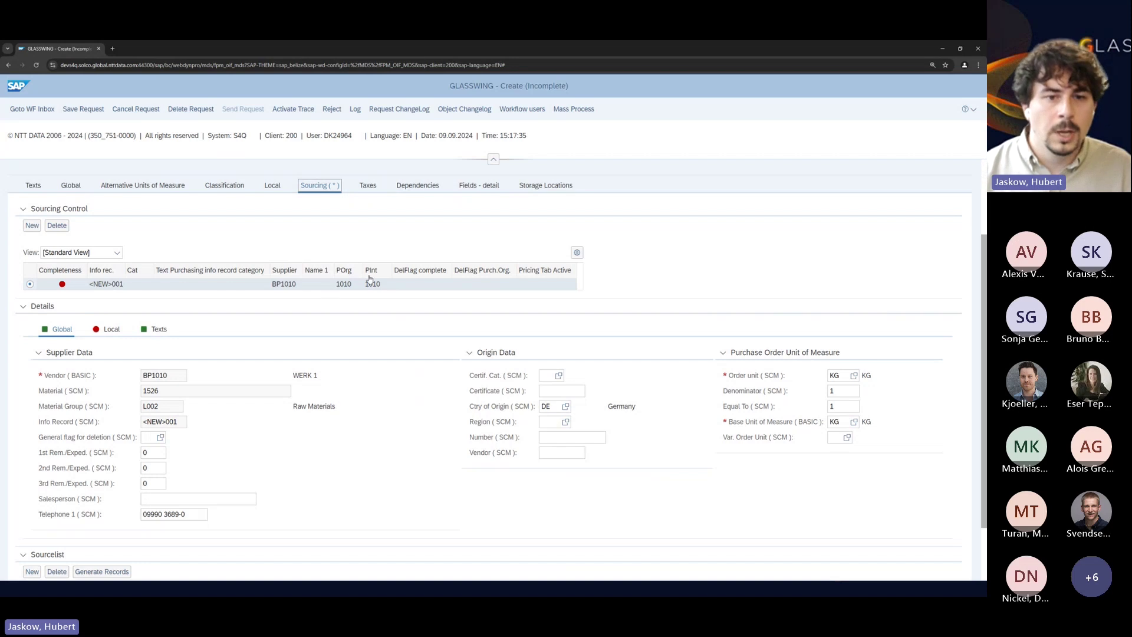
{"action": "scroll", "coordinate": [371, 277], "scroll_direction": "up", "scroll_amount": 3}
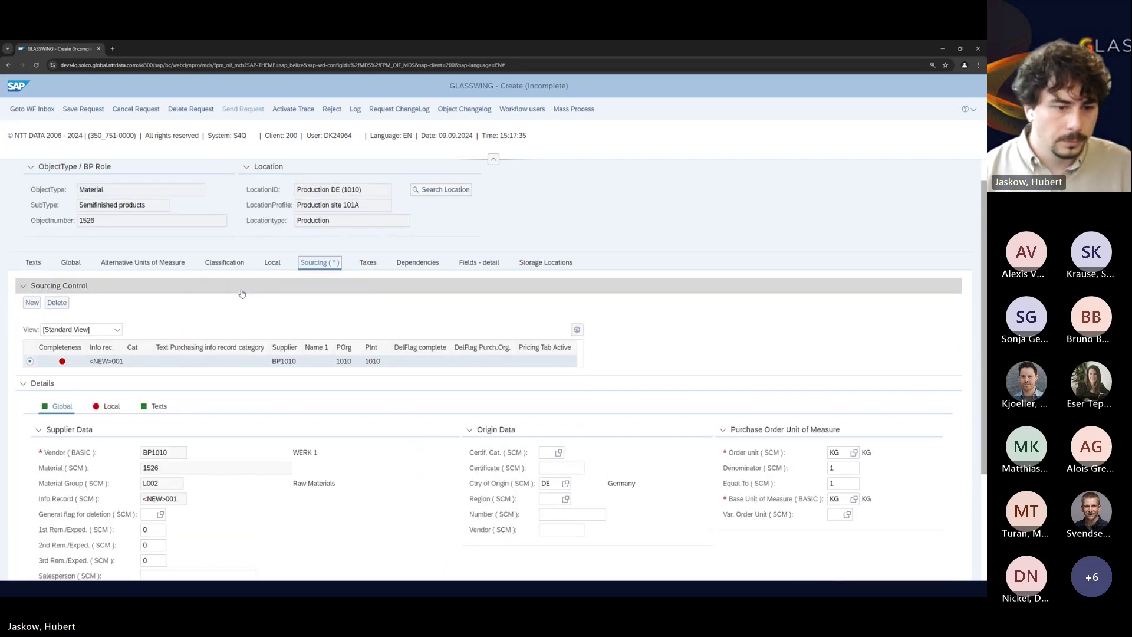
{"action": "scroll", "coordinate": [241, 293], "scroll_direction": "down", "scroll_amount": 1}
{"action": "scroll", "coordinate": [240, 277], "scroll_direction": "down", "scroll_amount": 1}
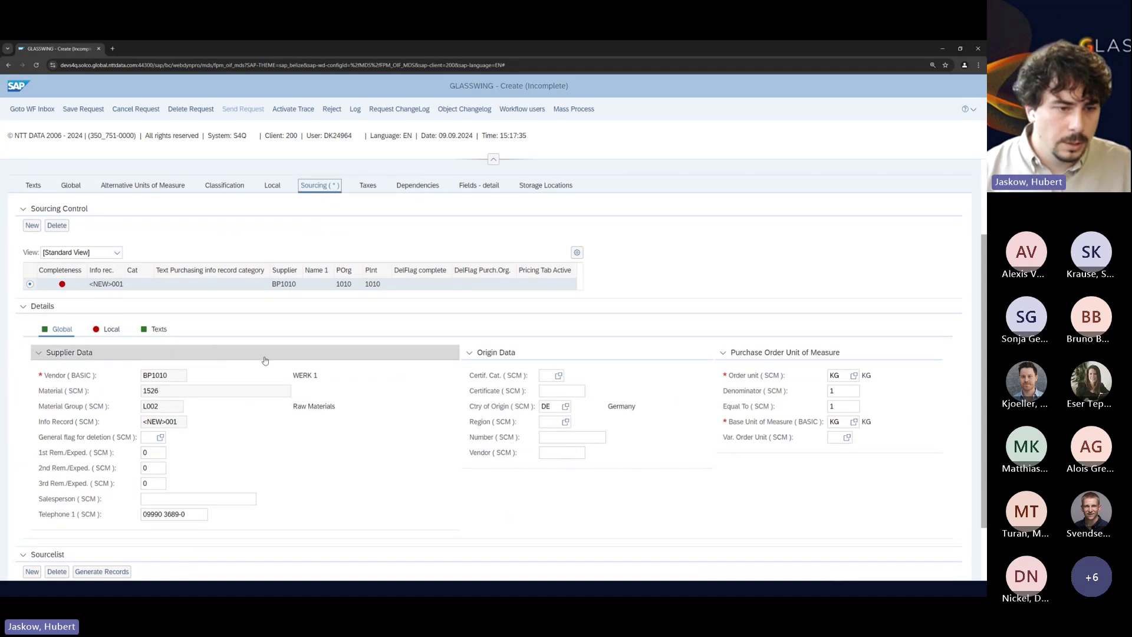
{"action": "scroll", "coordinate": [265, 360], "scroll_direction": "down", "scroll_amount": 1}
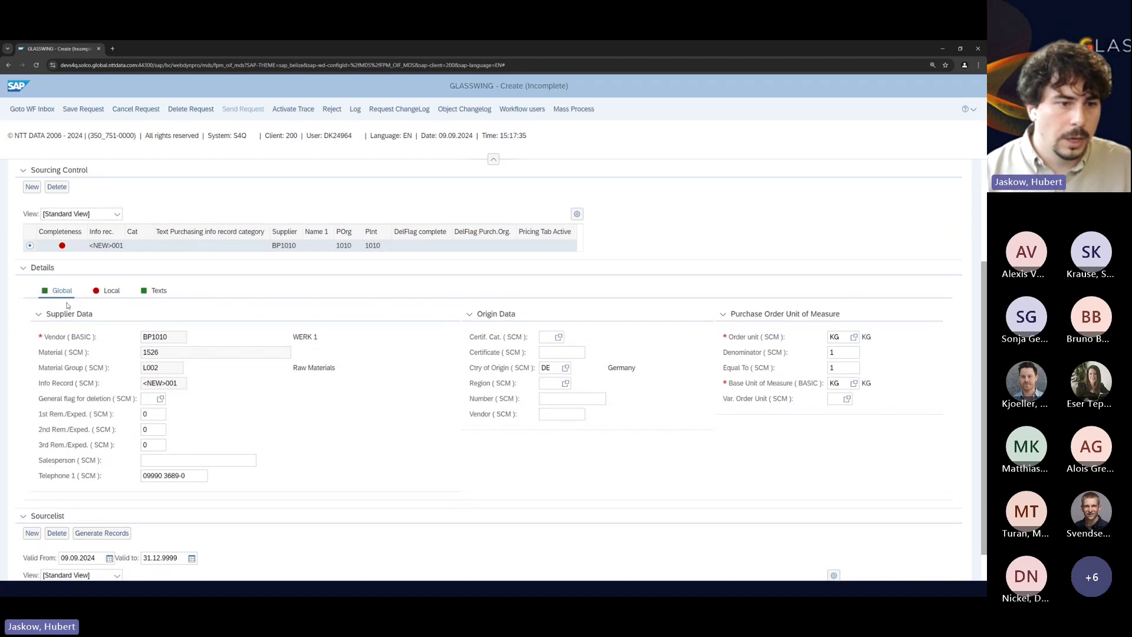
{"action": "scroll", "coordinate": [224, 398], "scroll_direction": "down", "scroll_amount": 1}
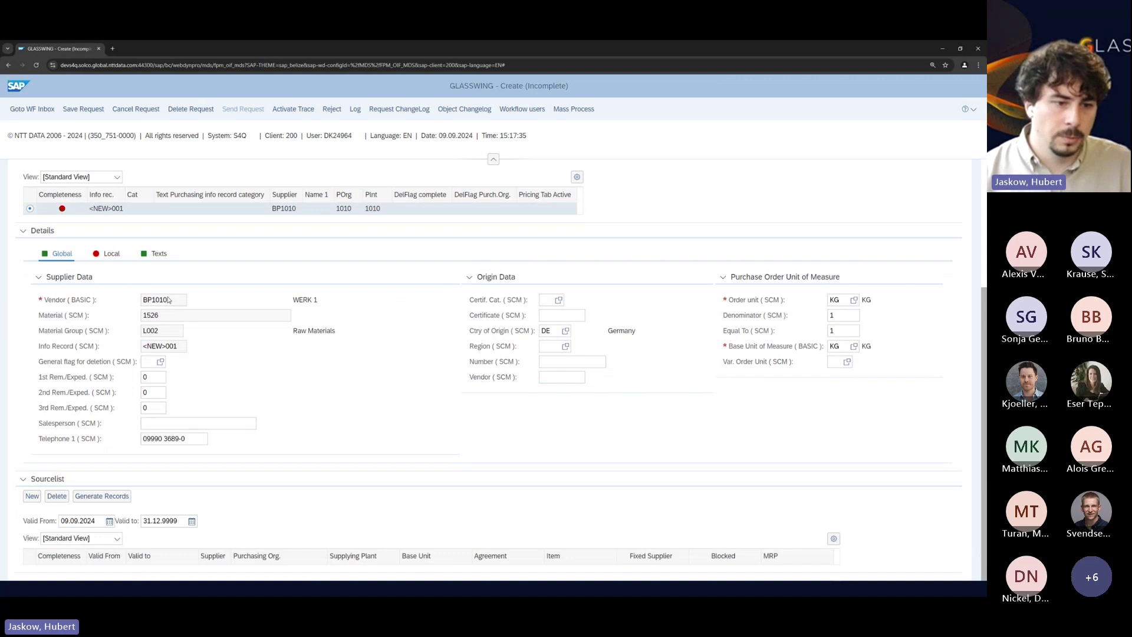
{"action": "left_click", "coordinate": [161, 438]}
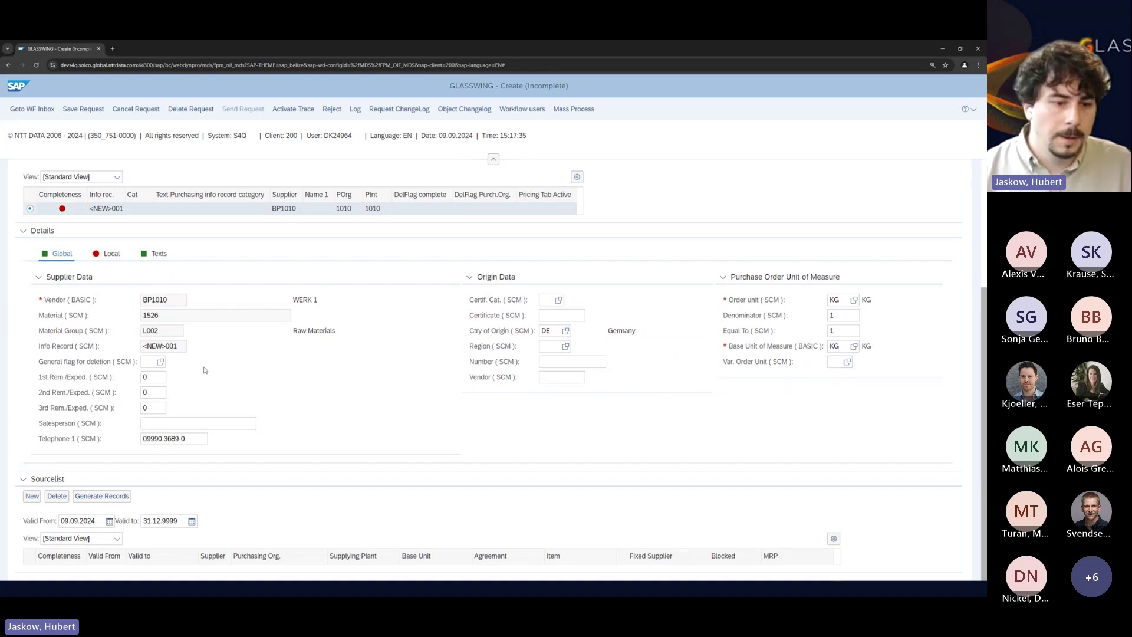
In the info record's local data, set the purchasing info record category to 0 (Standard) and the net price to 555
{"action": "left_click", "coordinate": [115, 256]}
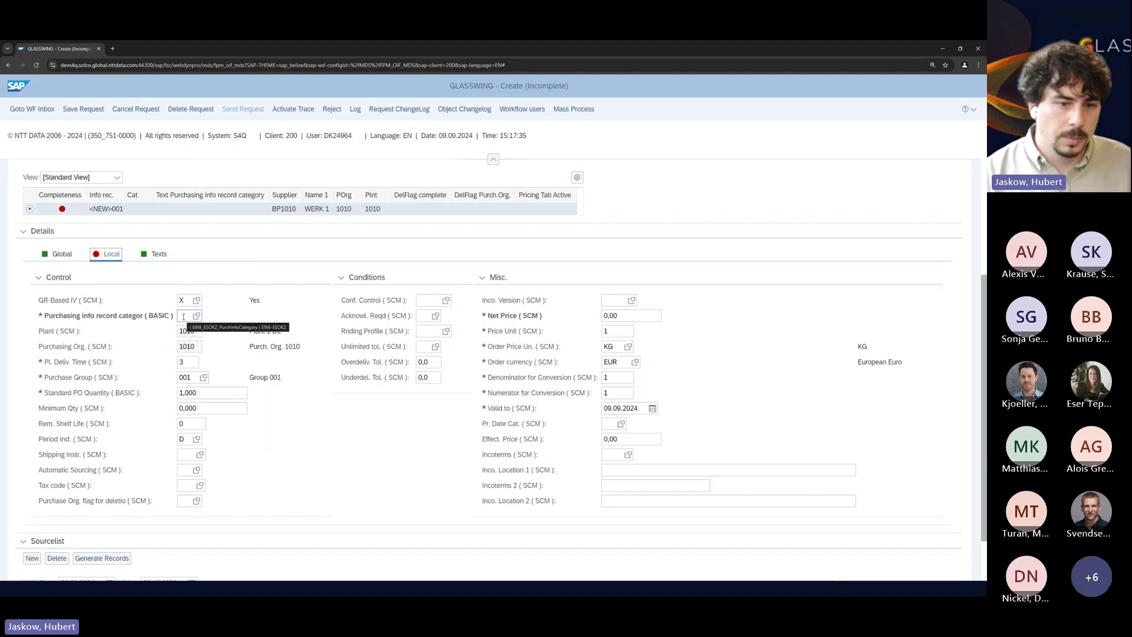
{"action": "left_click", "coordinate": [196, 315]}
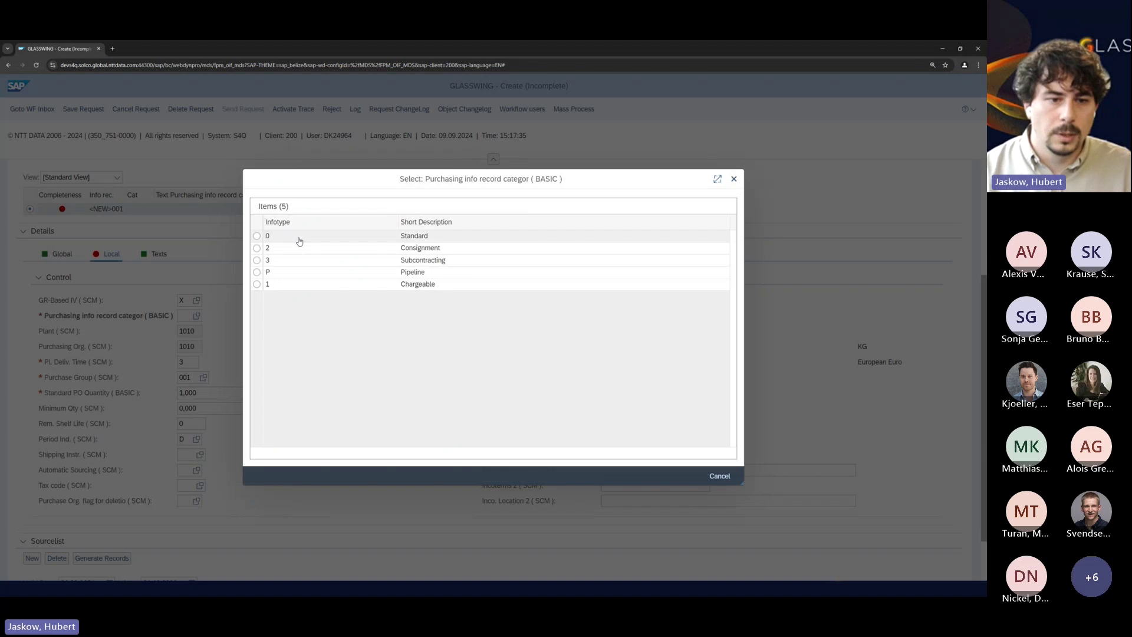
{"action": "key", "text": "Return"}
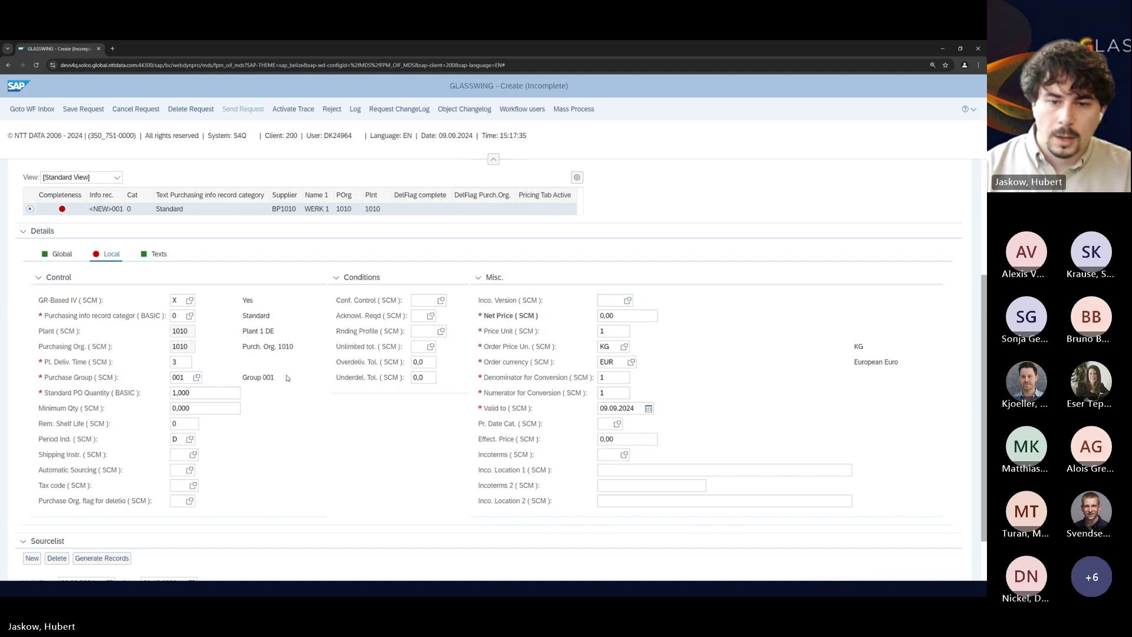
{"action": "left_click", "coordinate": [615, 315]}
{"action": "left_click_drag", "start_coordinate": [616, 316], "coordinate": [601, 316]}
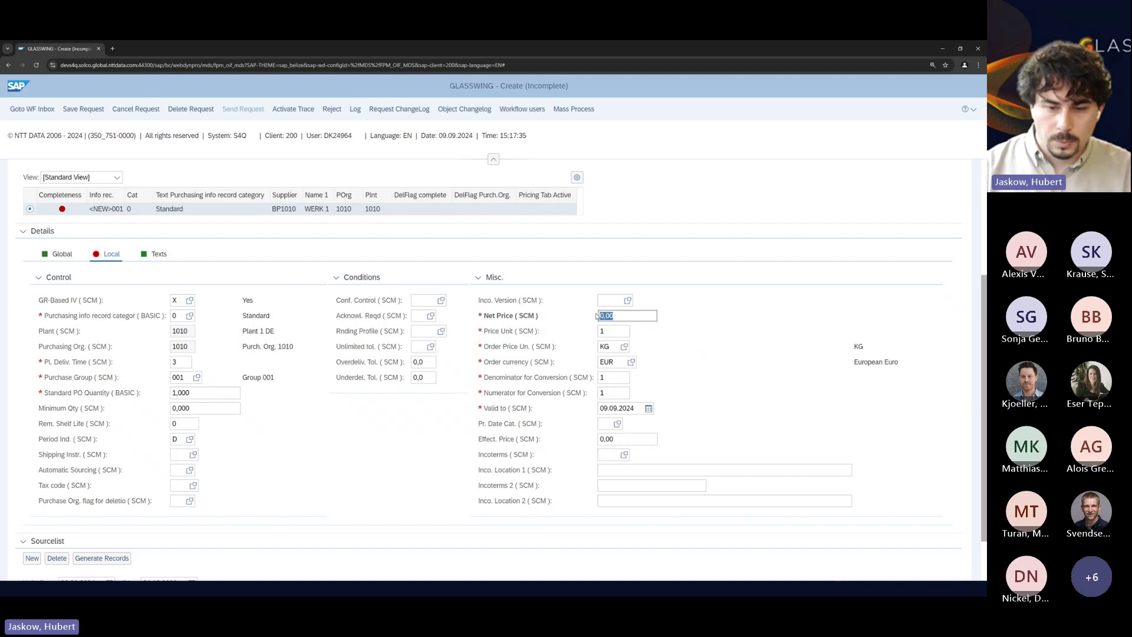
{"action": "type", "text": "555"}
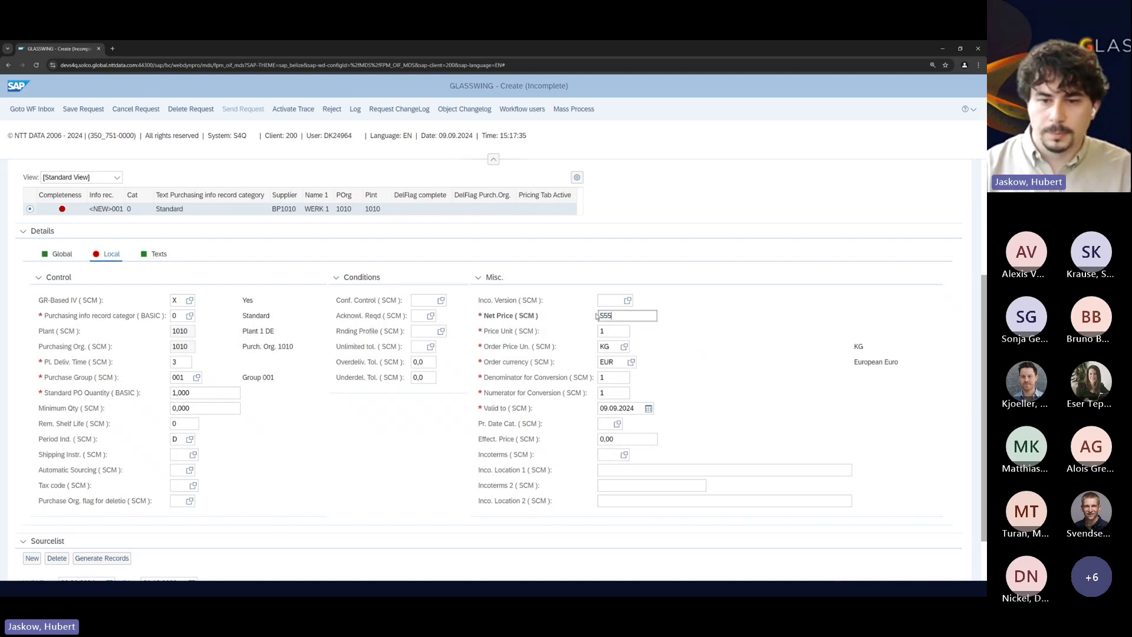
{"action": "key", "text": "Return"}
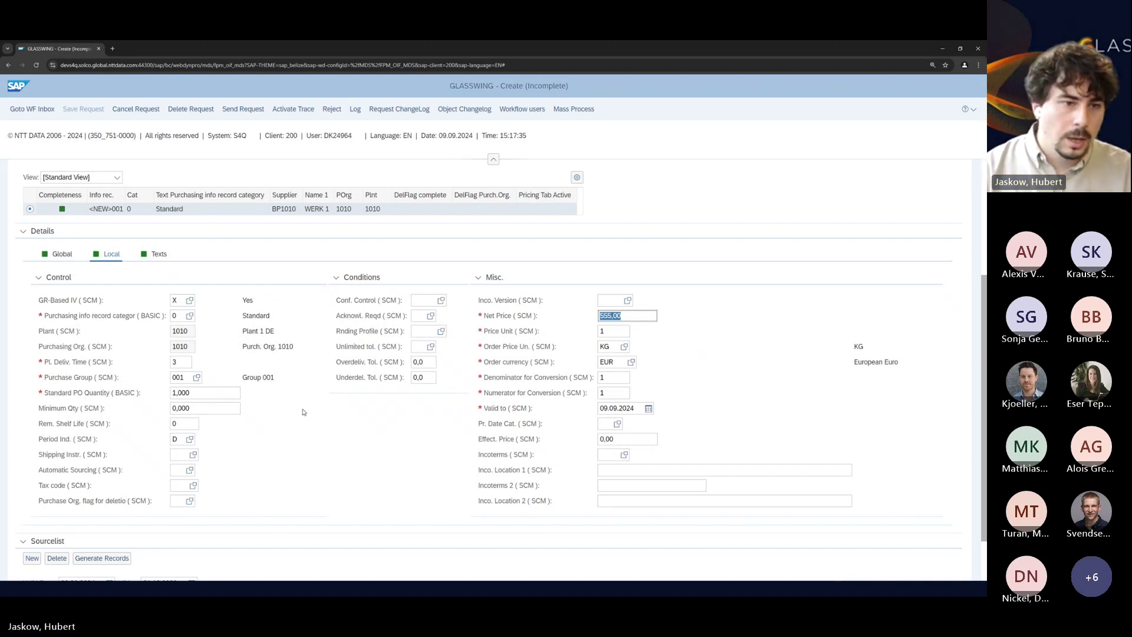
Add a second info record under Sourcing Control and assign the vendor Test KPI2 in its global data
{"action": "scroll", "coordinate": [304, 423], "scroll_direction": "up", "scroll_amount": 2}
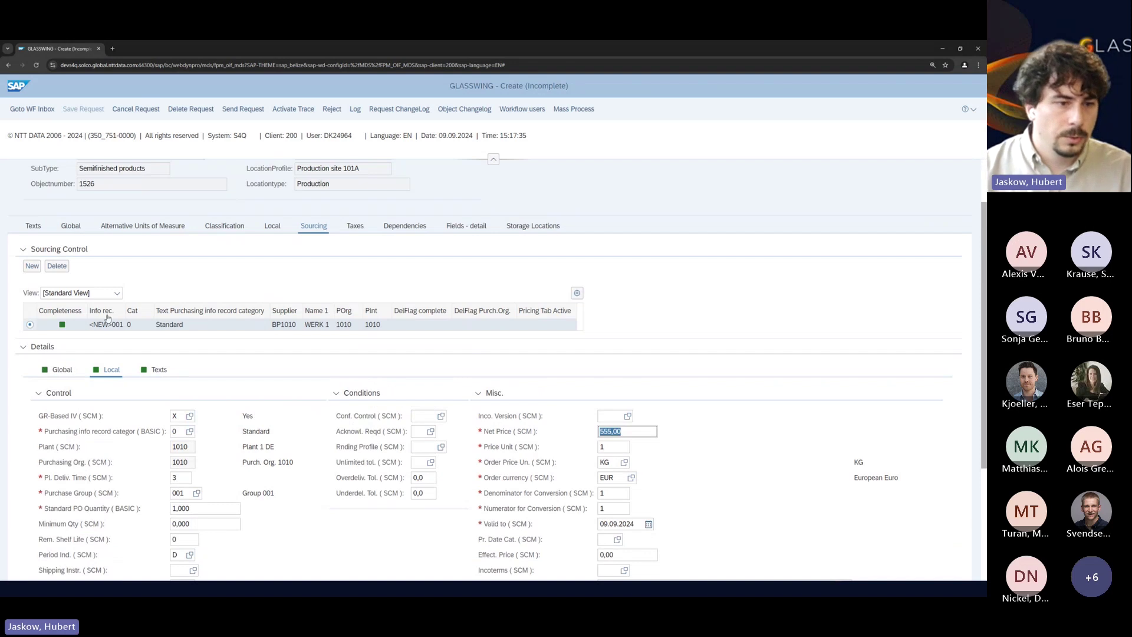
{"action": "left_click", "coordinate": [32, 265]}
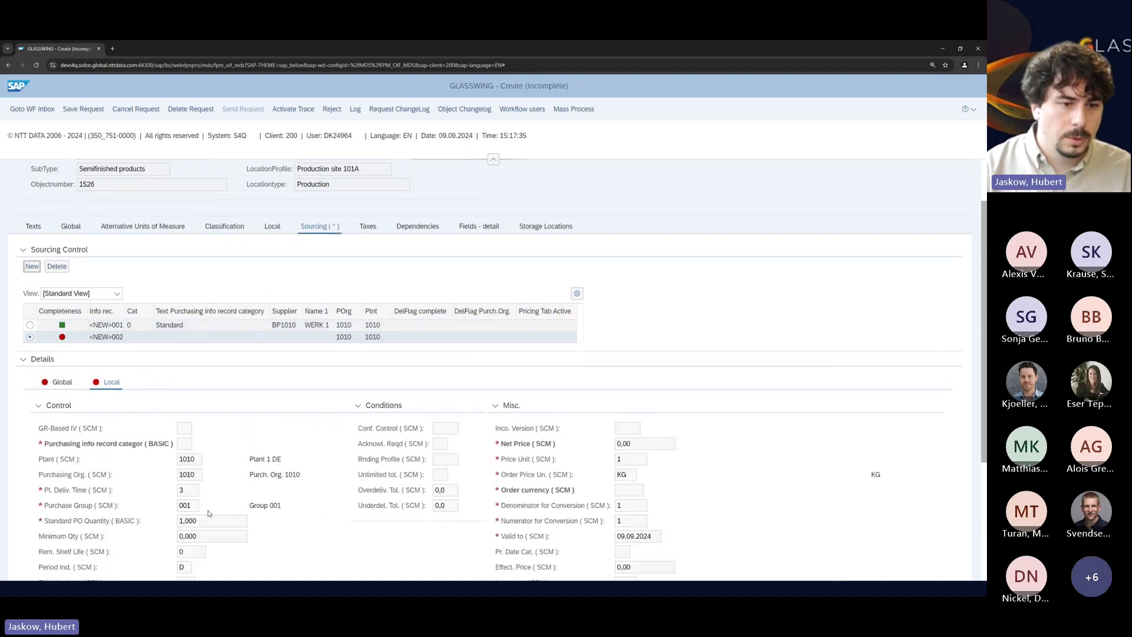
{"action": "left_click", "coordinate": [63, 382]}
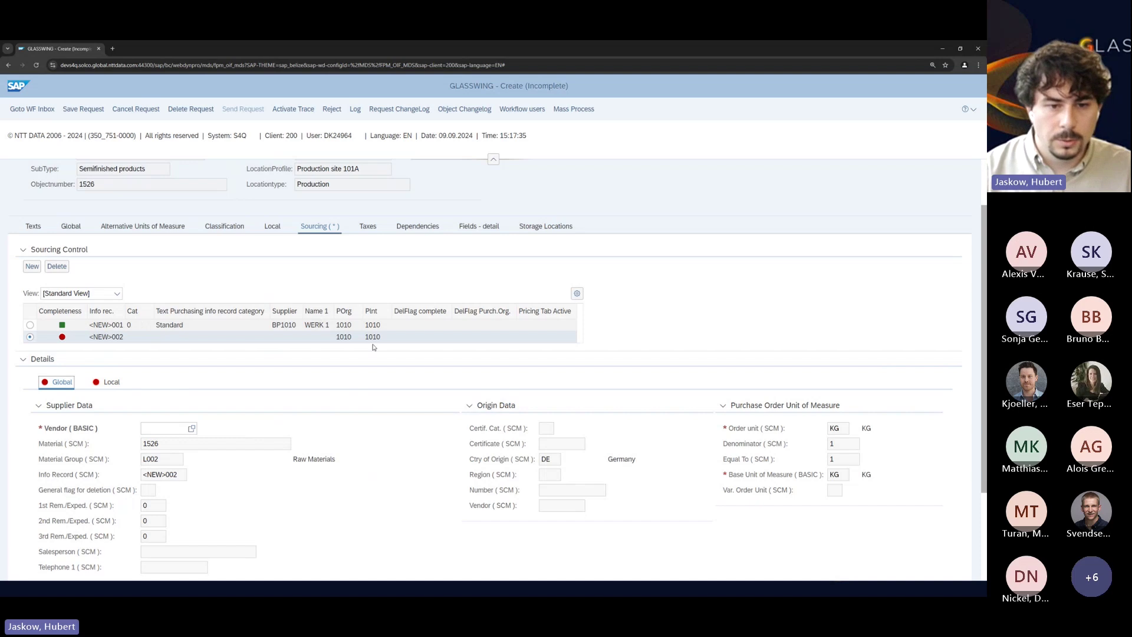
{"action": "scroll", "coordinate": [174, 443], "scroll_direction": "down", "scroll_amount": 1}
{"action": "scroll", "coordinate": [178, 448], "scroll_direction": "down", "scroll_amount": 1}
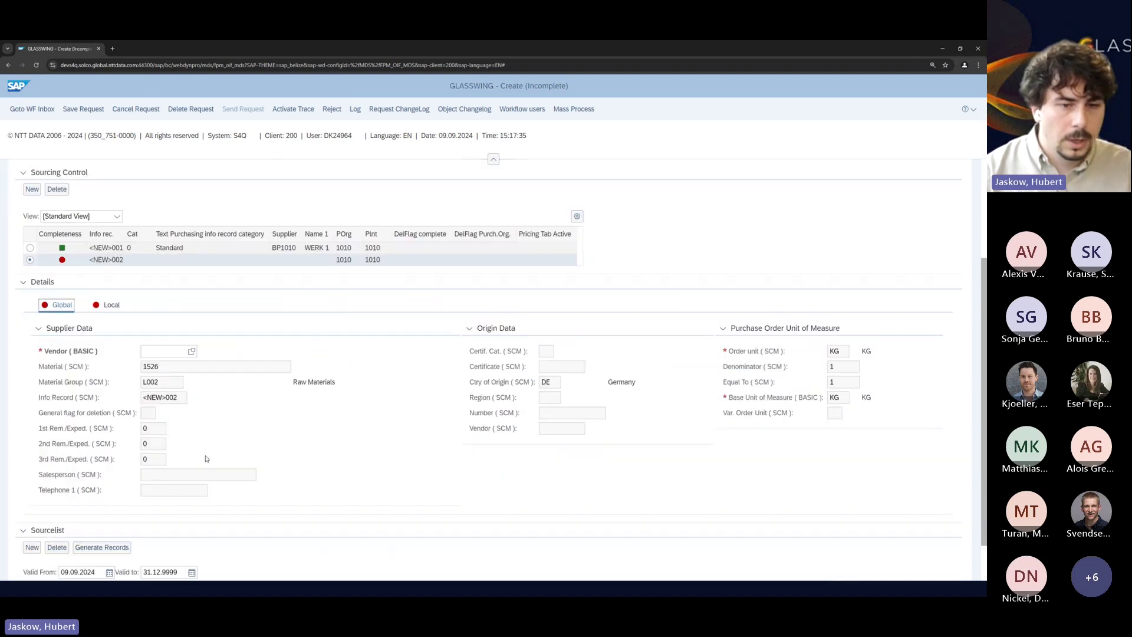
{"action": "left_click", "coordinate": [158, 350]}
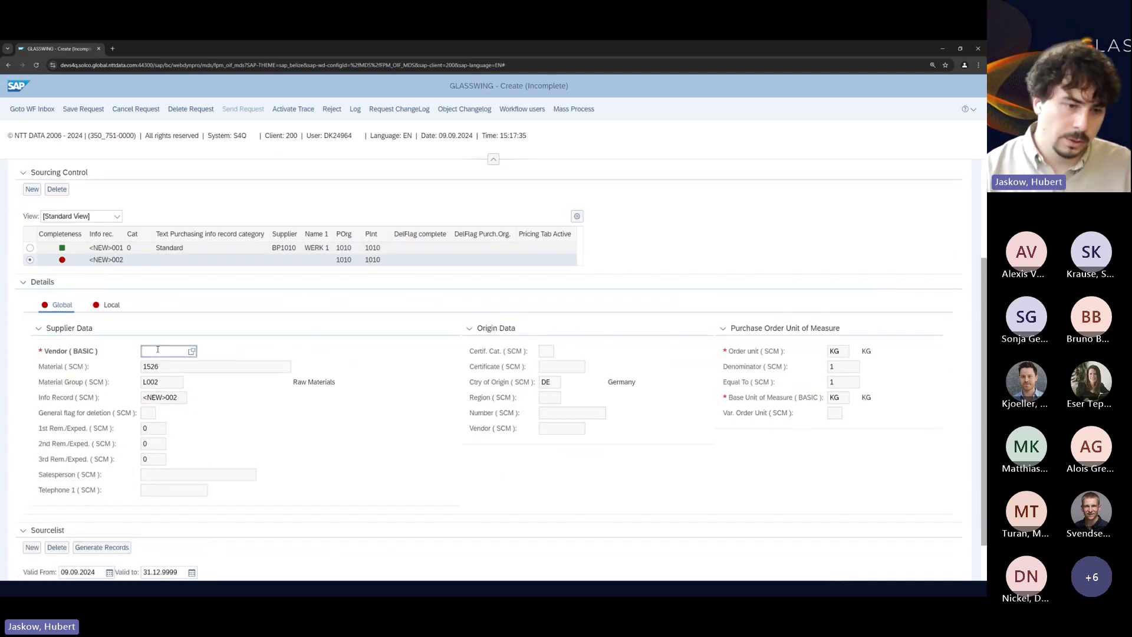
{"action": "key", "text": "Down"}
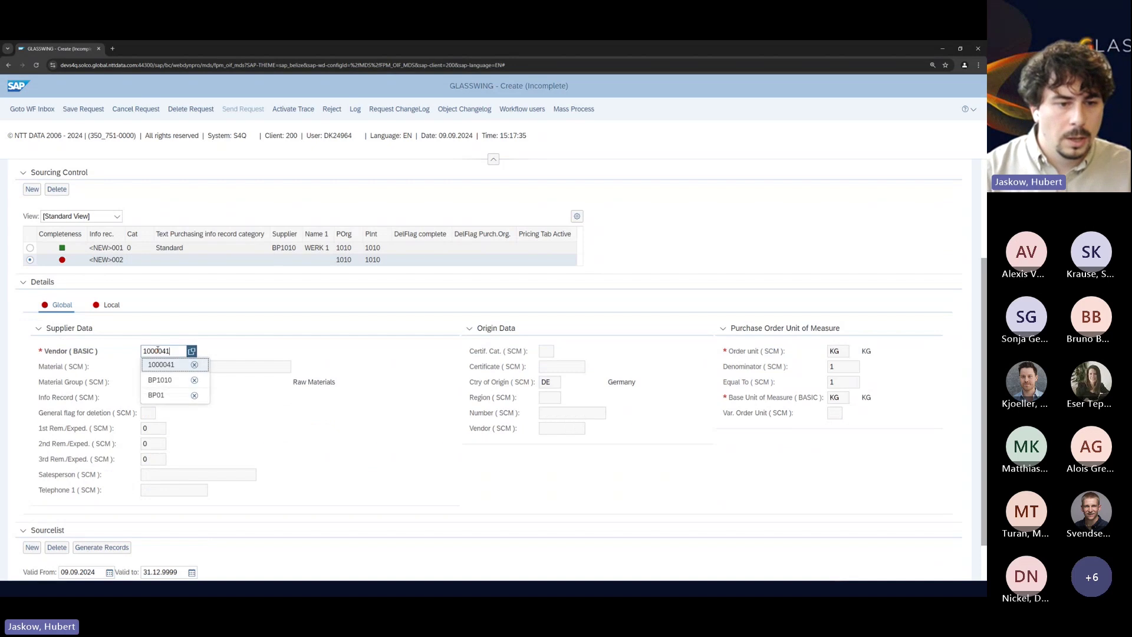
{"action": "key", "text": "Return"}
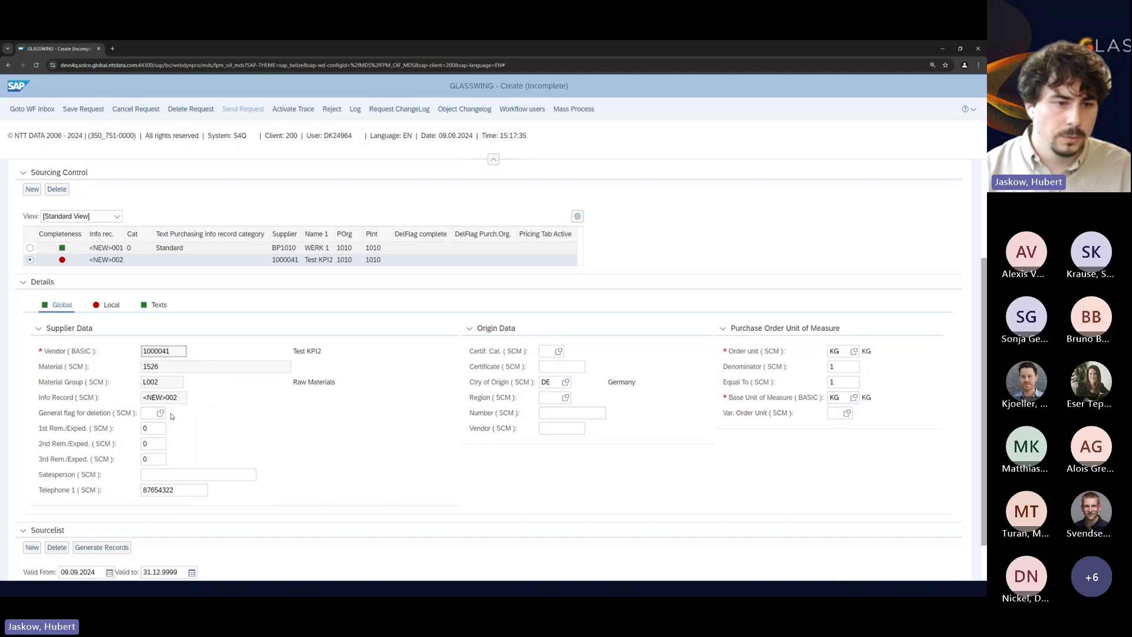
In the second info record's local data, set the purchasing info record category to 0 and the net price to 50
{"action": "left_click", "coordinate": [107, 305]}
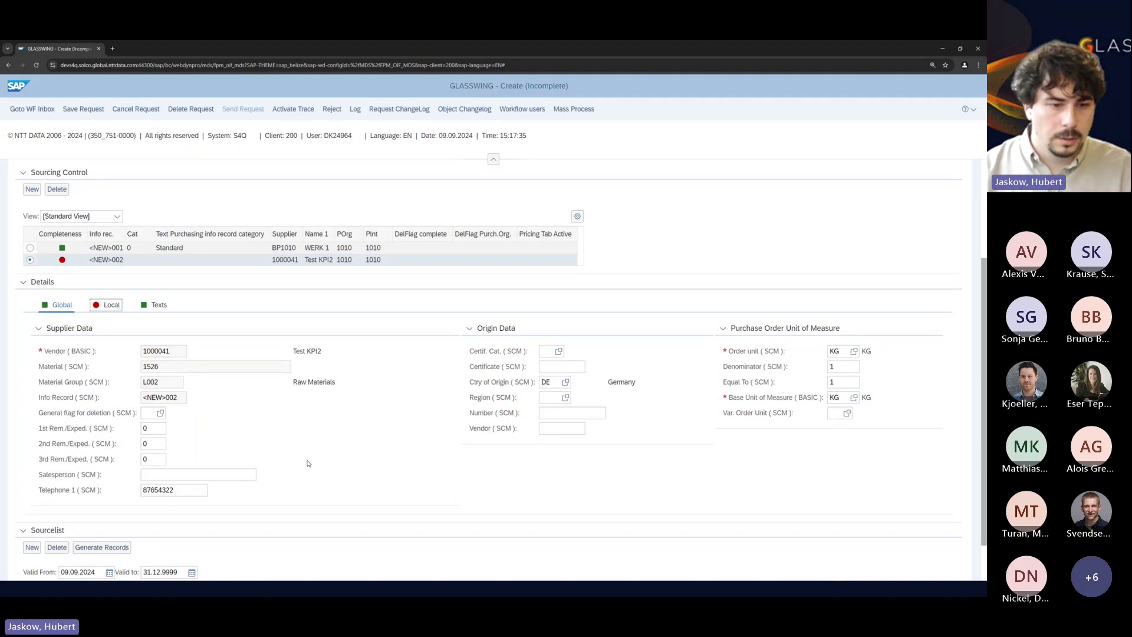
{"action": "left_click", "coordinate": [180, 367]}
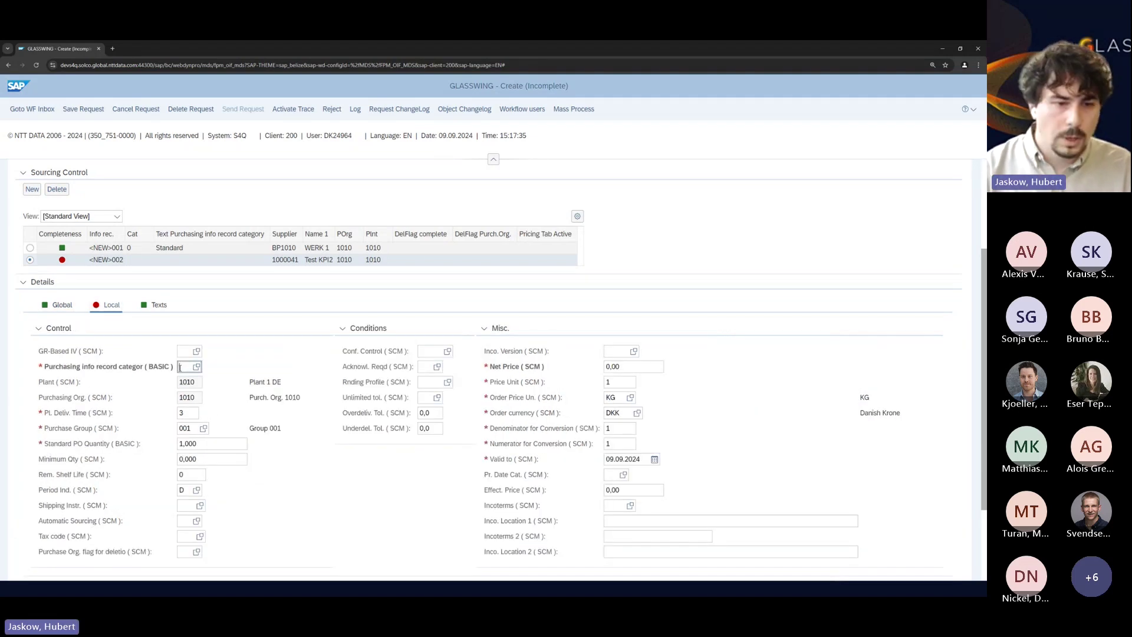
{"action": "type", "text": "0"}
{"action": "key", "text": "Return"}
{"action": "left_click", "coordinate": [617, 367]}
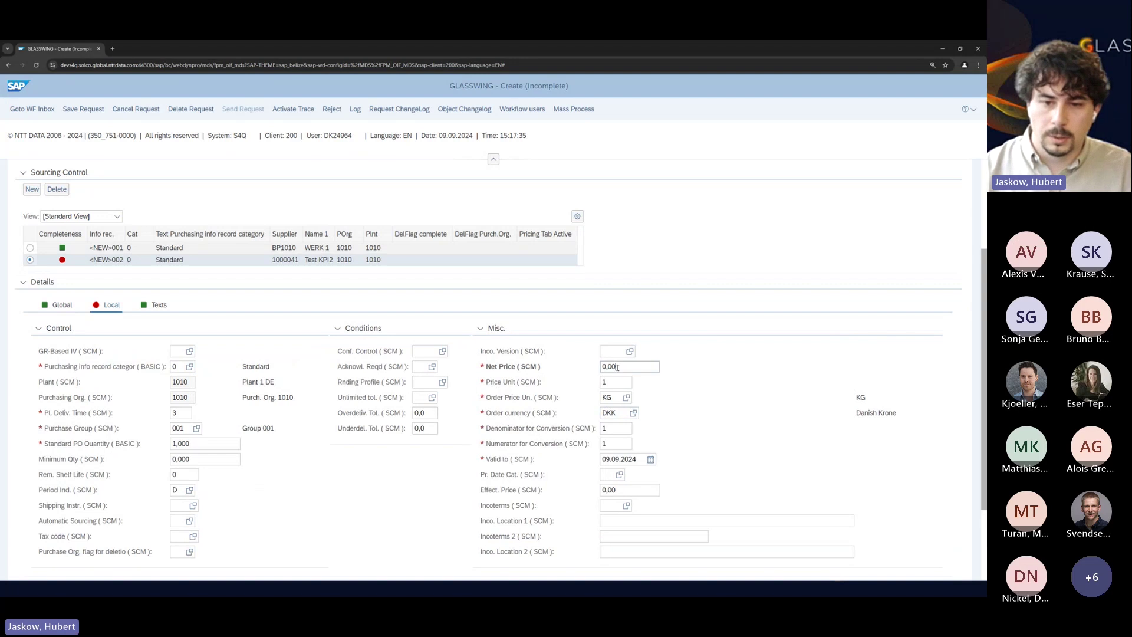
{"action": "left_click_drag", "start_coordinate": [617, 367], "coordinate": [602, 366]}
{"action": "type", "text": "50"}
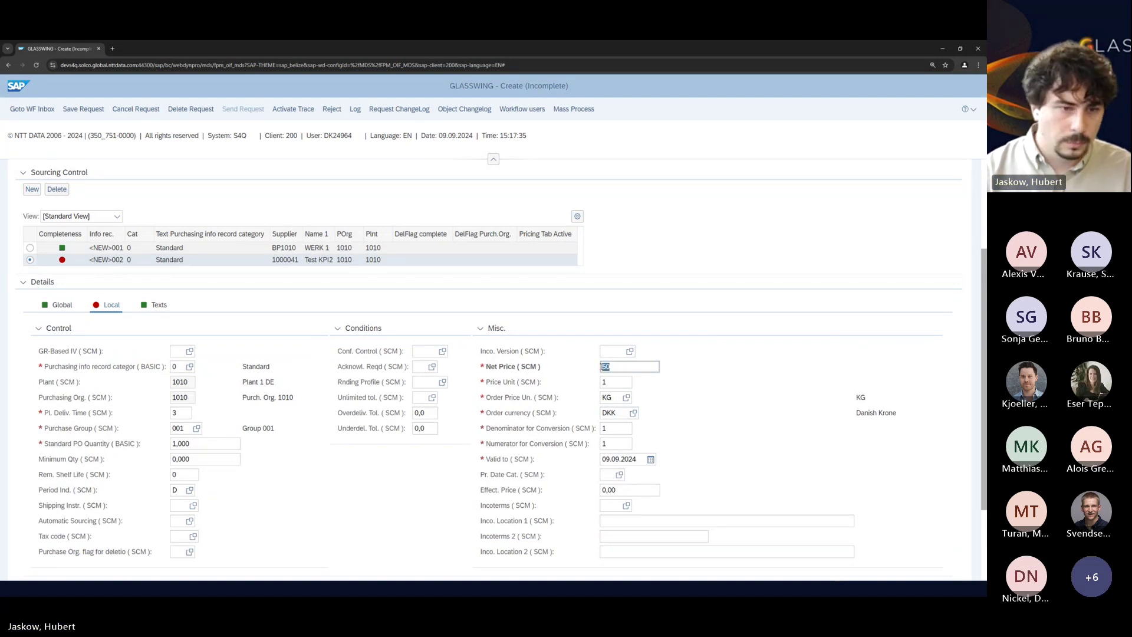
Confirm the second info record's local data and generate the source list records from the material's info records
{"action": "key", "text": "Return"}
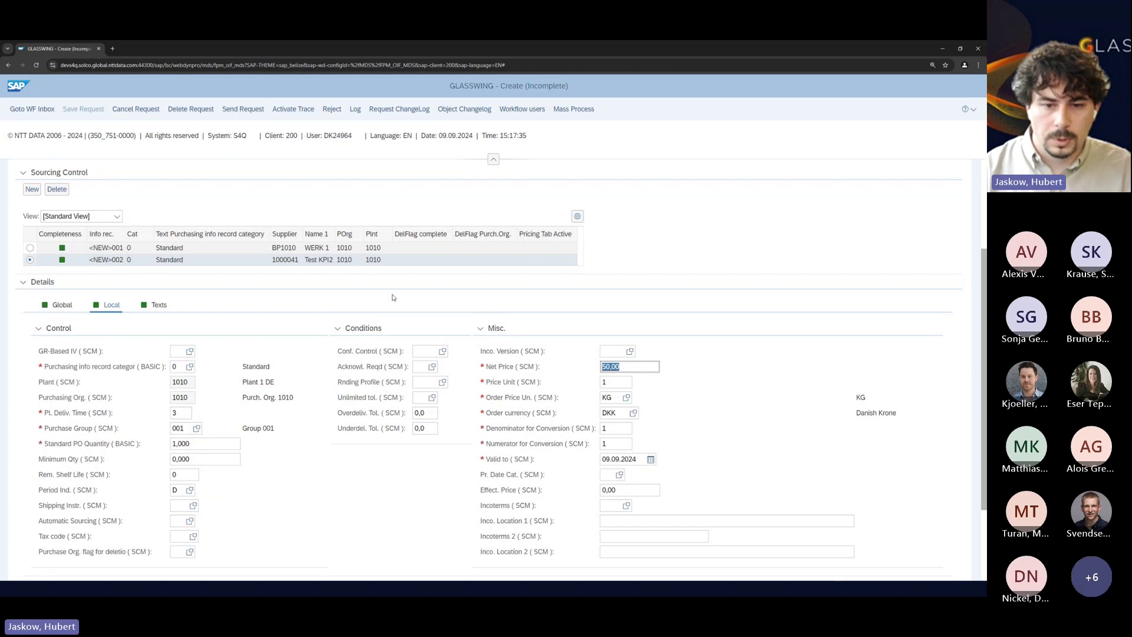
{"action": "left_click", "coordinate": [63, 306]}
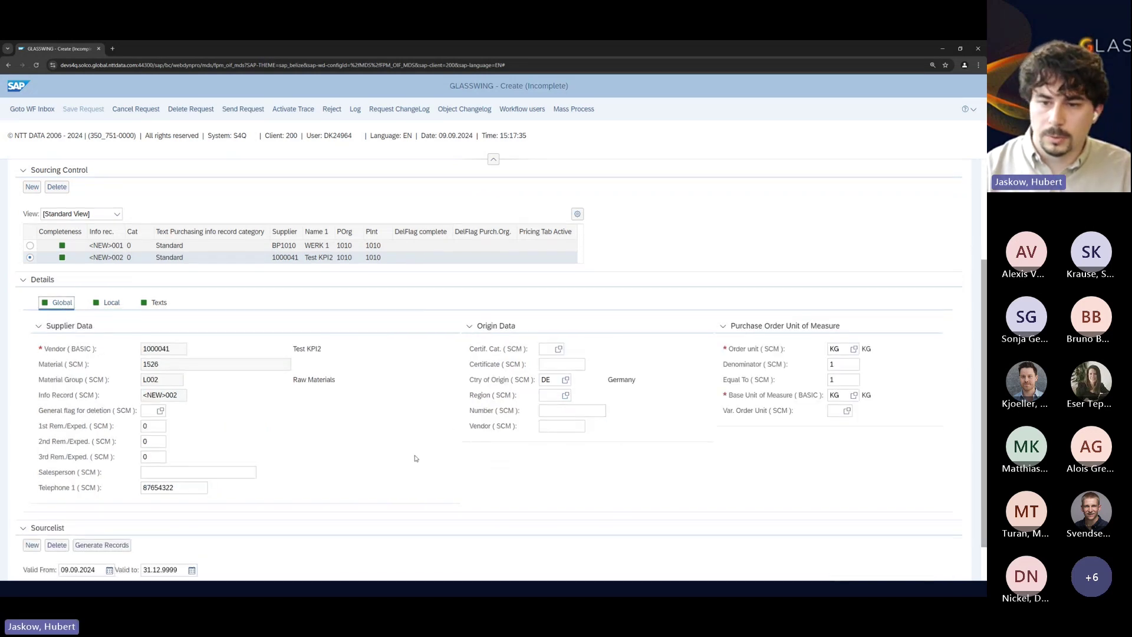
{"action": "scroll", "coordinate": [410, 425], "scroll_direction": "down", "scroll_amount": 1}
{"action": "scroll", "coordinate": [148, 347], "scroll_direction": "down", "scroll_amount": 1}
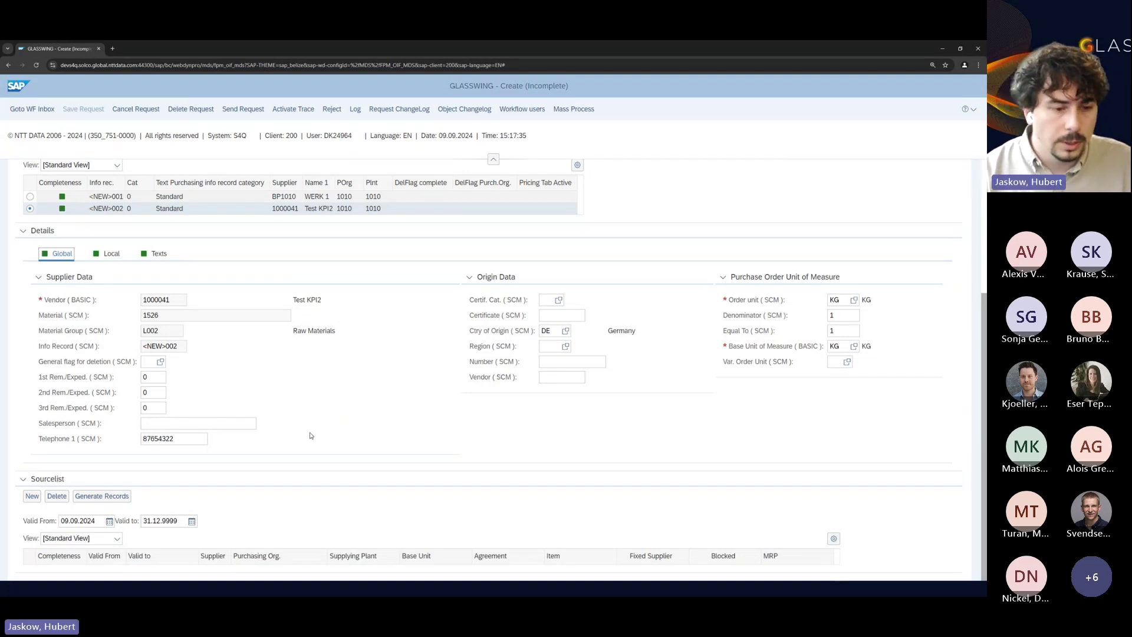
{"action": "left_click", "coordinate": [117, 497]}
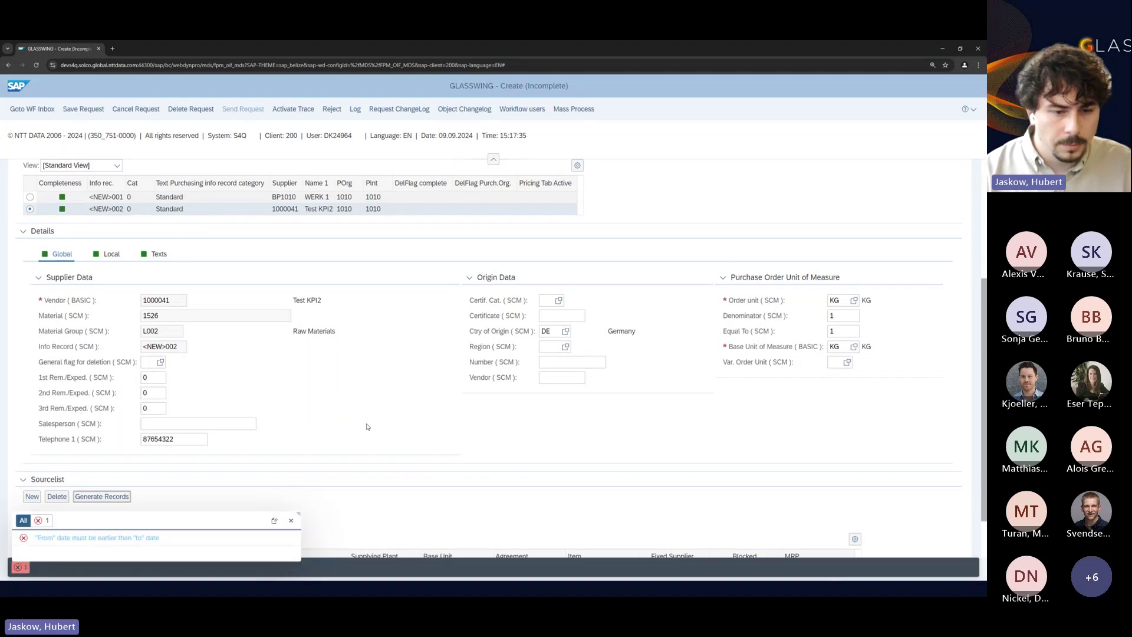
{"action": "left_click", "coordinate": [274, 520]}
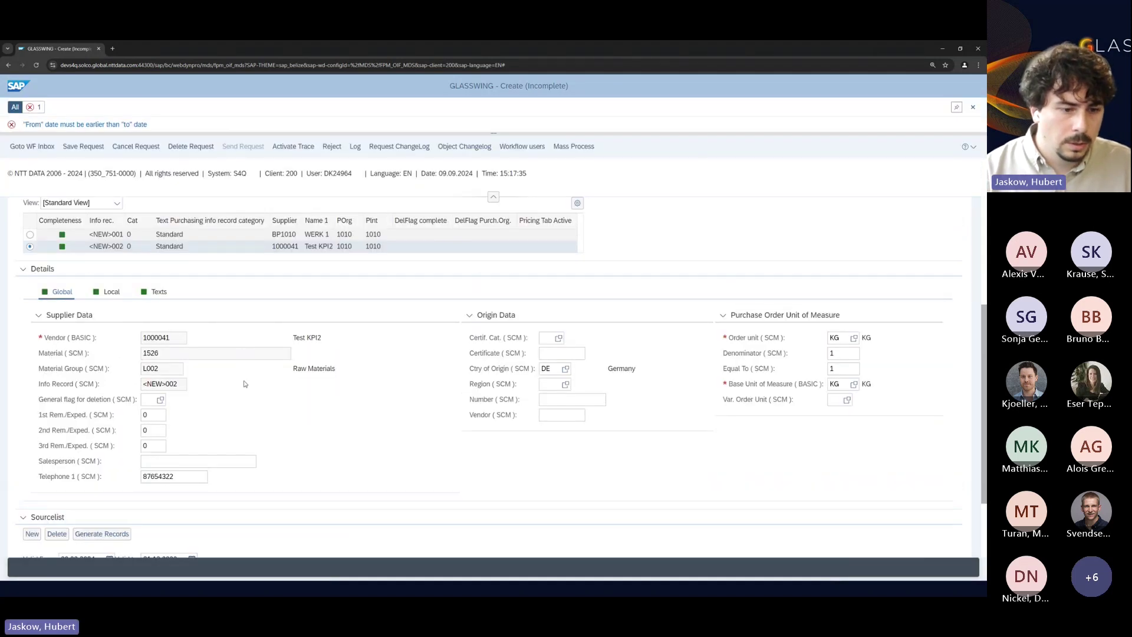
Set the valid-to date of both source list records, BP1010 and 1000041, to 31.12.2024
{"action": "scroll", "coordinate": [245, 384], "scroll_direction": "down", "scroll_amount": 2}
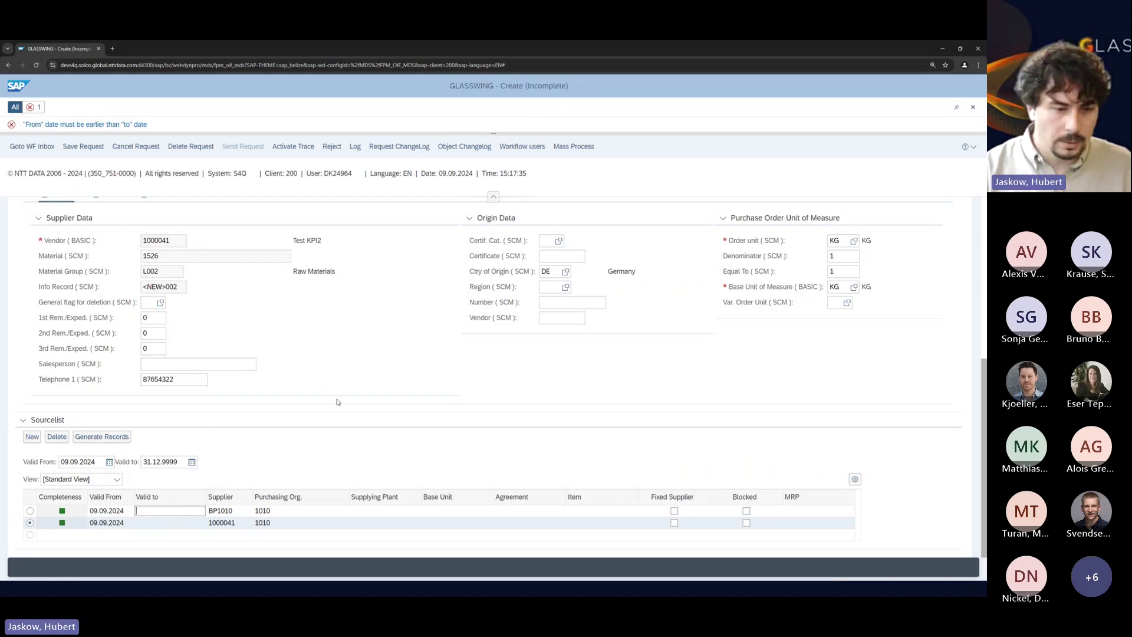
{"action": "type", "text": "31.12."}
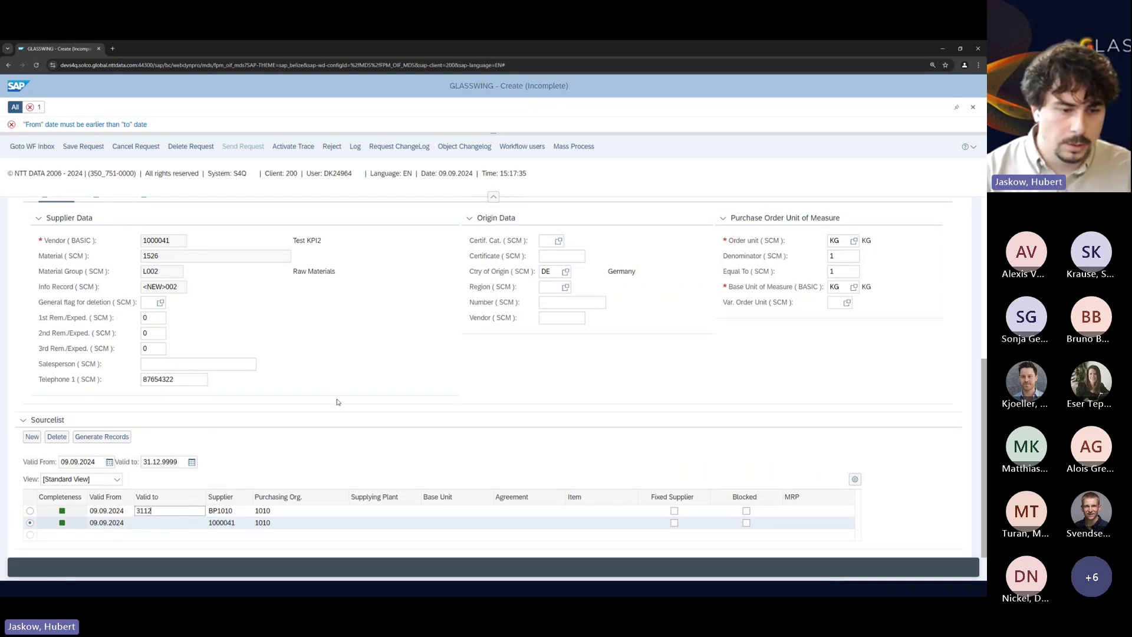
{"action": "type", "text": "2024"}
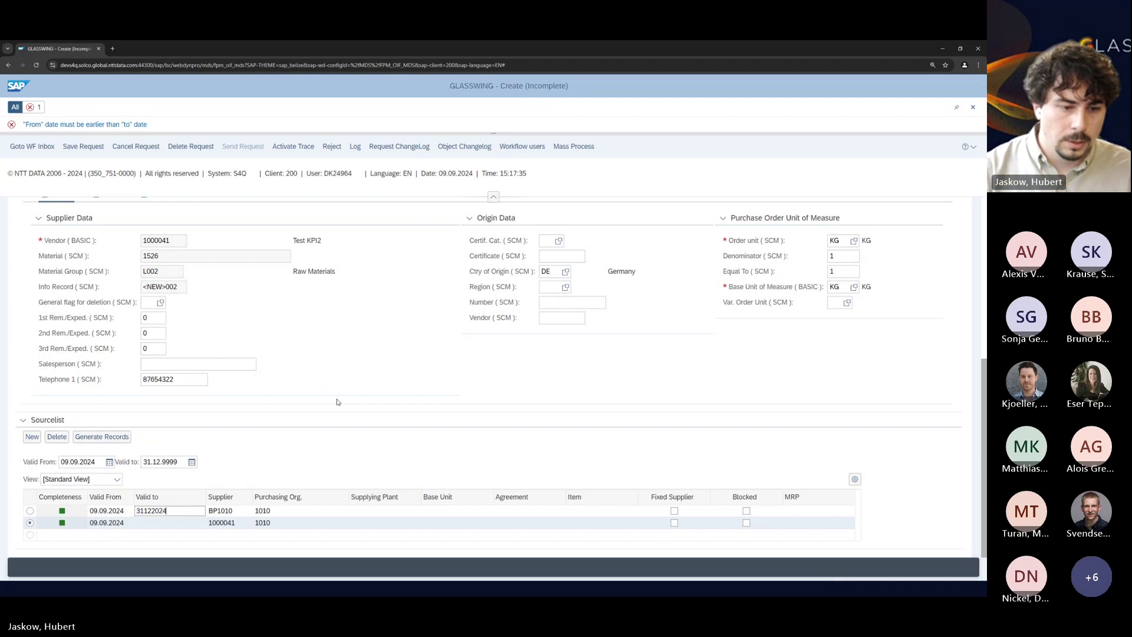
{"action": "key", "text": "Return"}
{"action": "key", "text": "ctrl+c"}
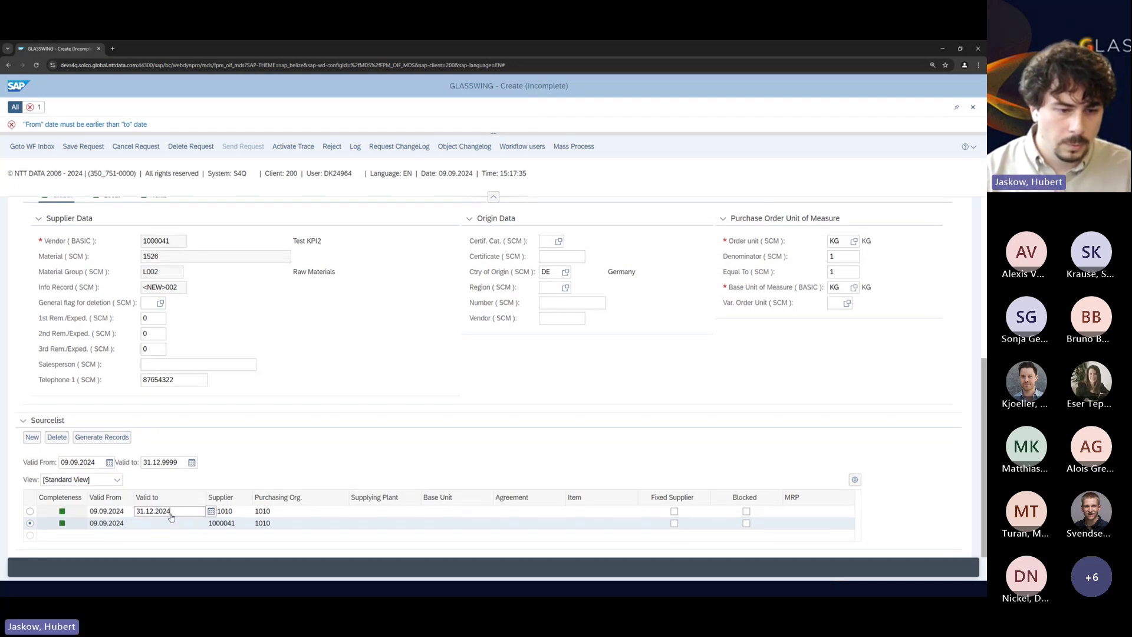
{"action": "left_click", "coordinate": [170, 527]}
{"action": "key", "text": "ctrl+v"}
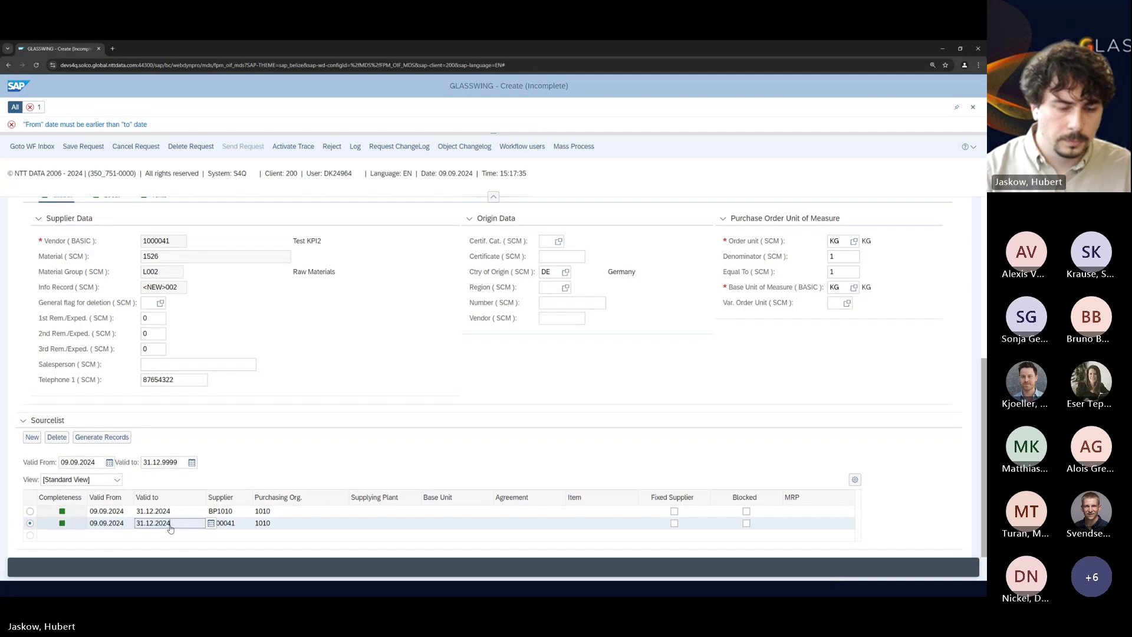
{"action": "key", "text": "Return"}
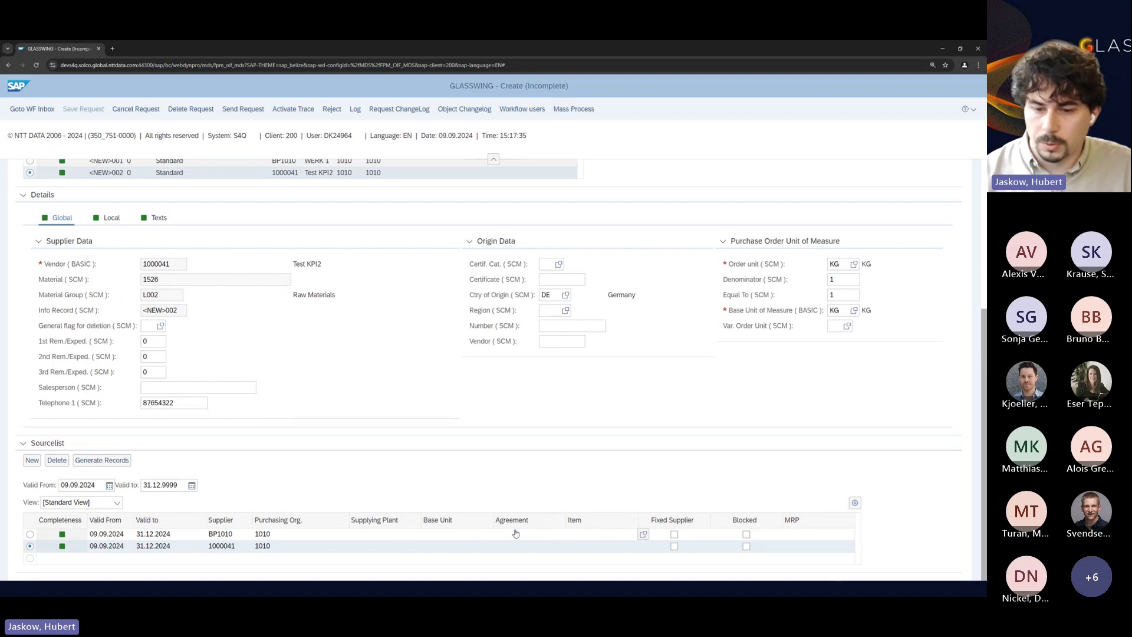
Set the MRP indicator of the BP1010 source list record to 1 (Record relevant to MRP)
{"action": "left_click", "coordinate": [850, 539]}
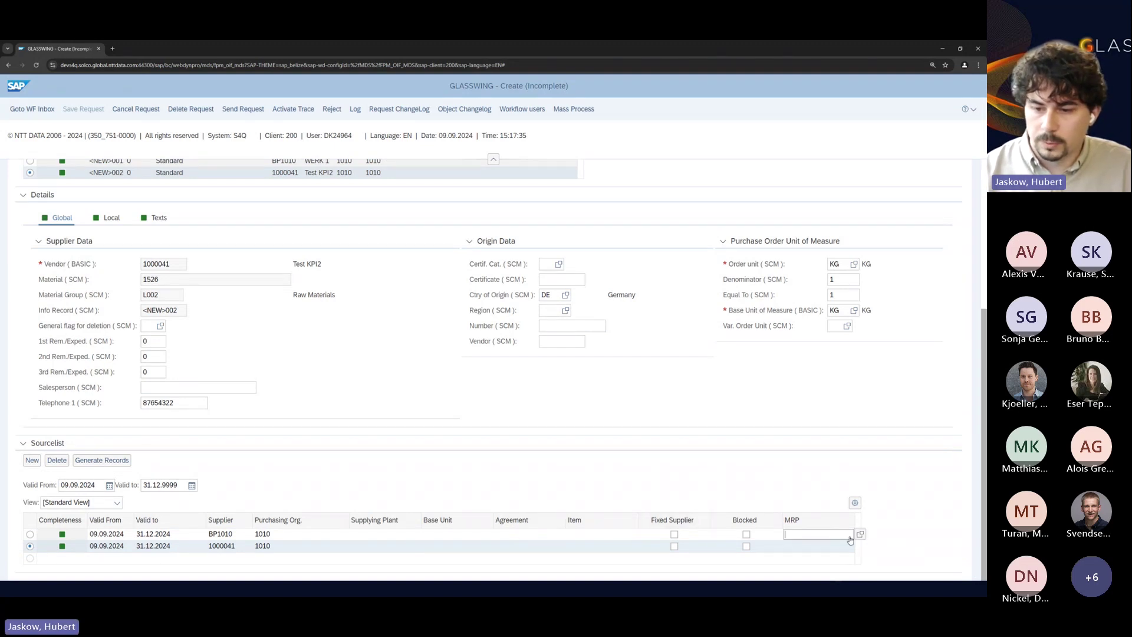
{"action": "left_click", "coordinate": [860, 533]}
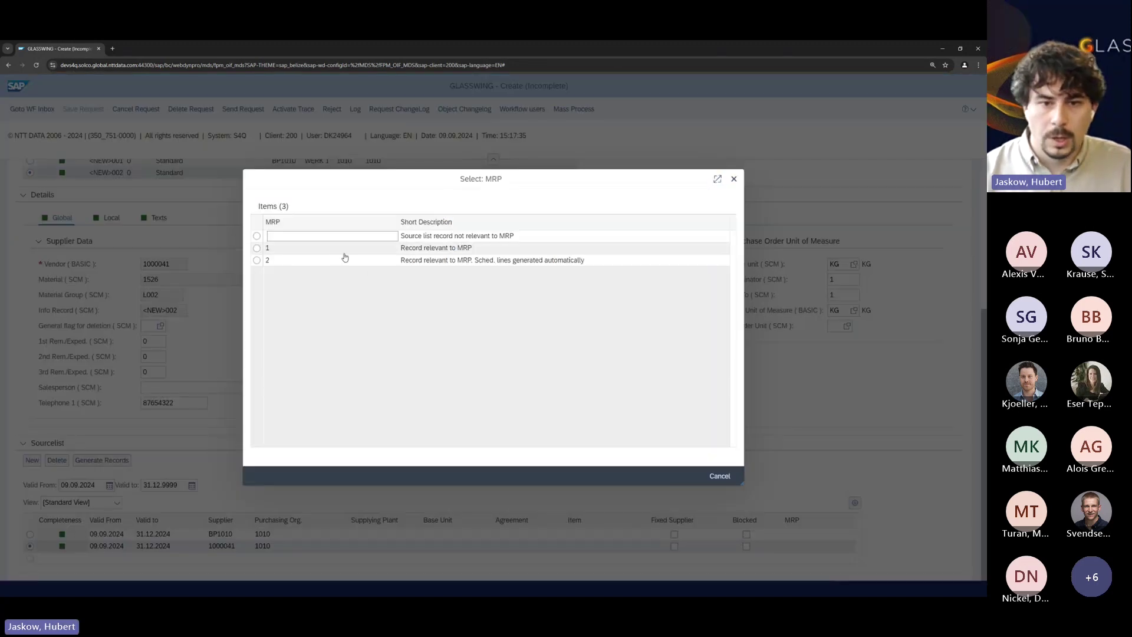
{"action": "key", "text": "Return"}
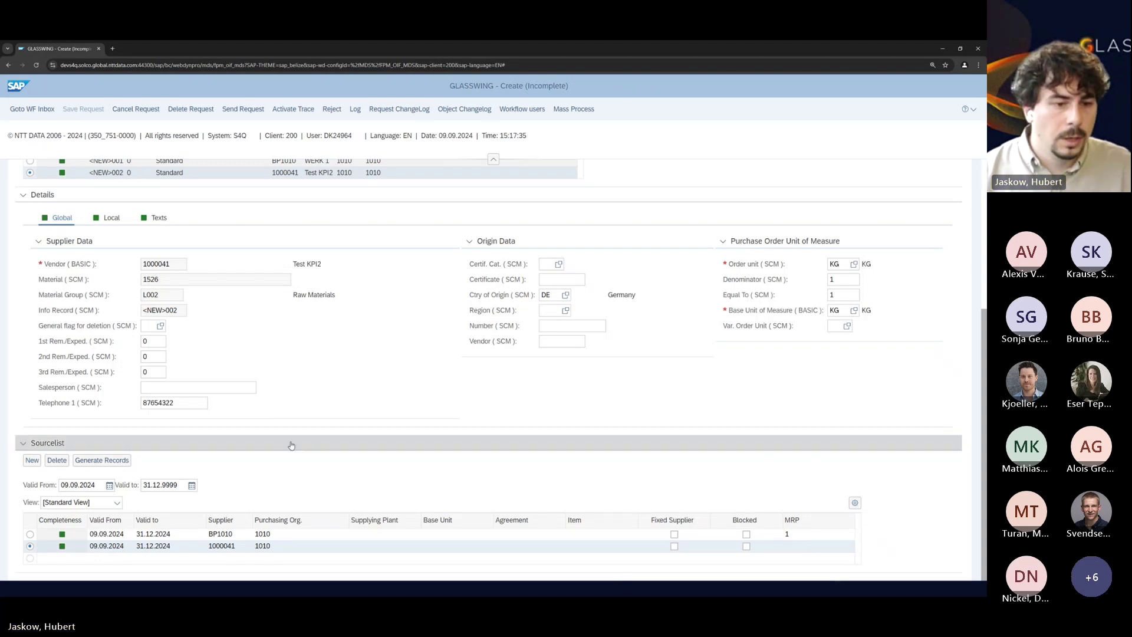
Send the completed request for material 1526 and continue past the workflow inbox
{"action": "scroll", "coordinate": [492, 521], "scroll_direction": "up", "scroll_amount": 3}
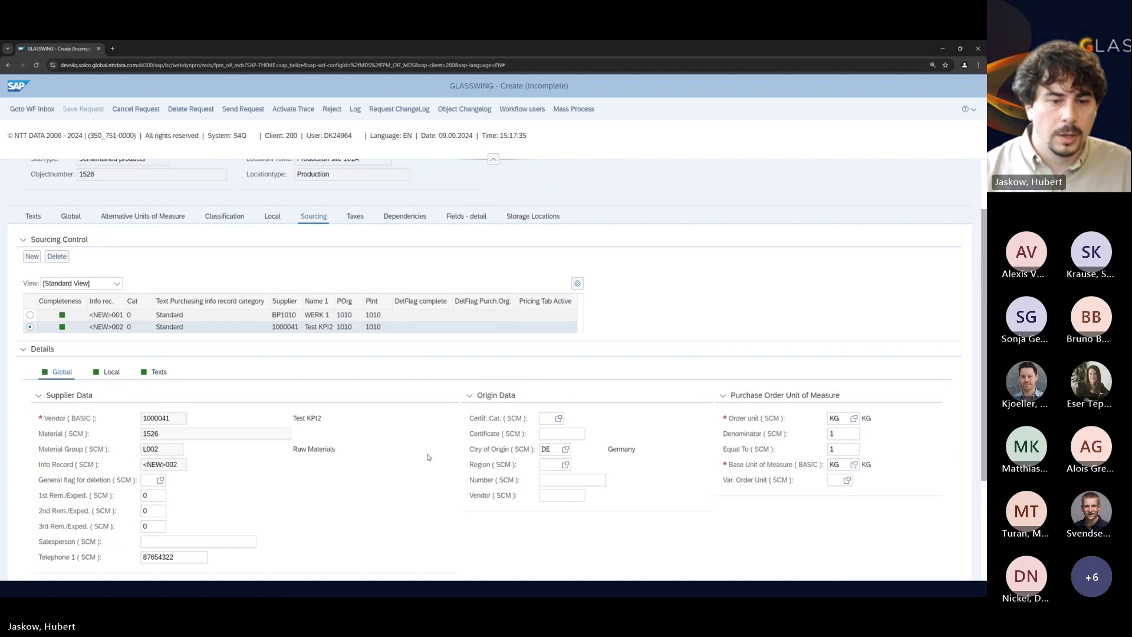
{"action": "scroll", "coordinate": [384, 486], "scroll_direction": "up", "scroll_amount": 1}
{"action": "scroll", "coordinate": [384, 485], "scroll_direction": "up", "scroll_amount": 1}
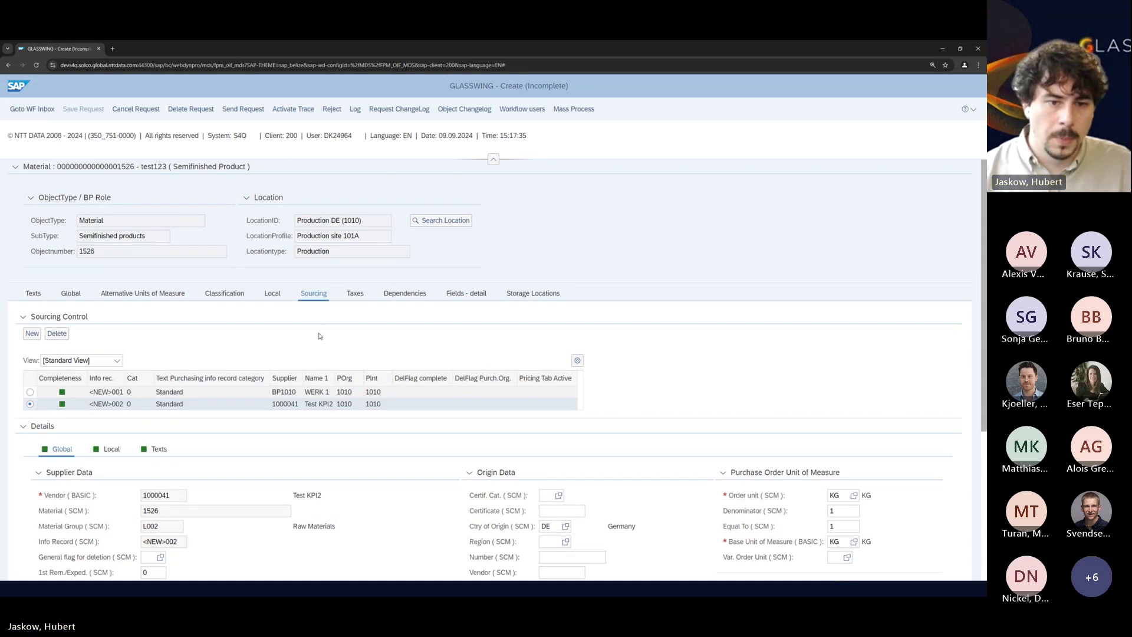
{"action": "left_click", "coordinate": [243, 109]}
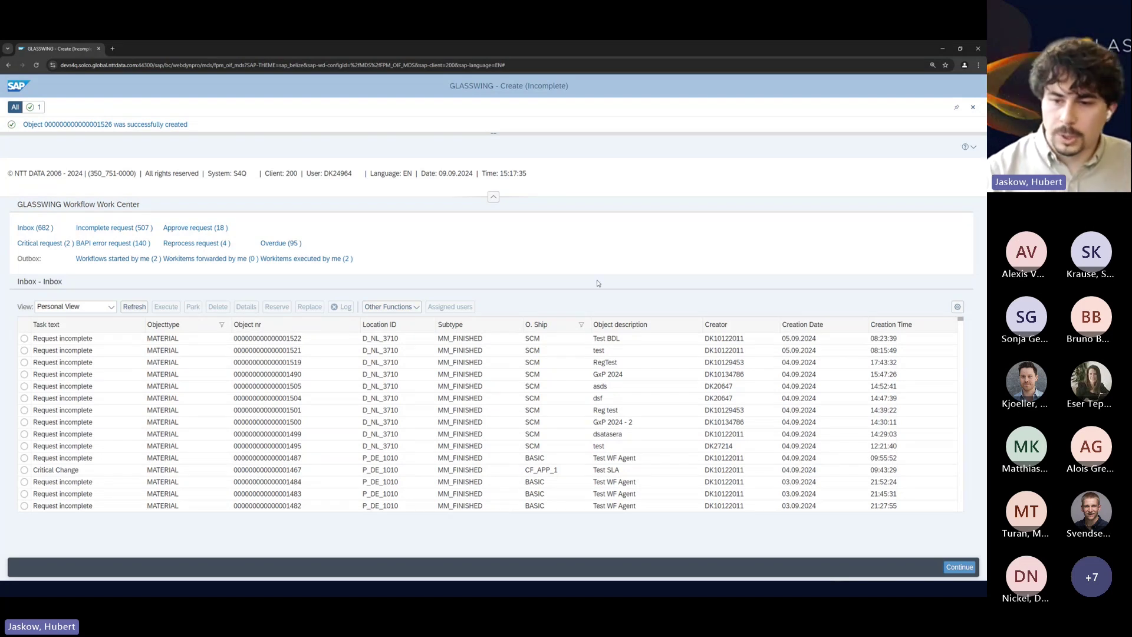
{"action": "left_click", "coordinate": [958, 567]}
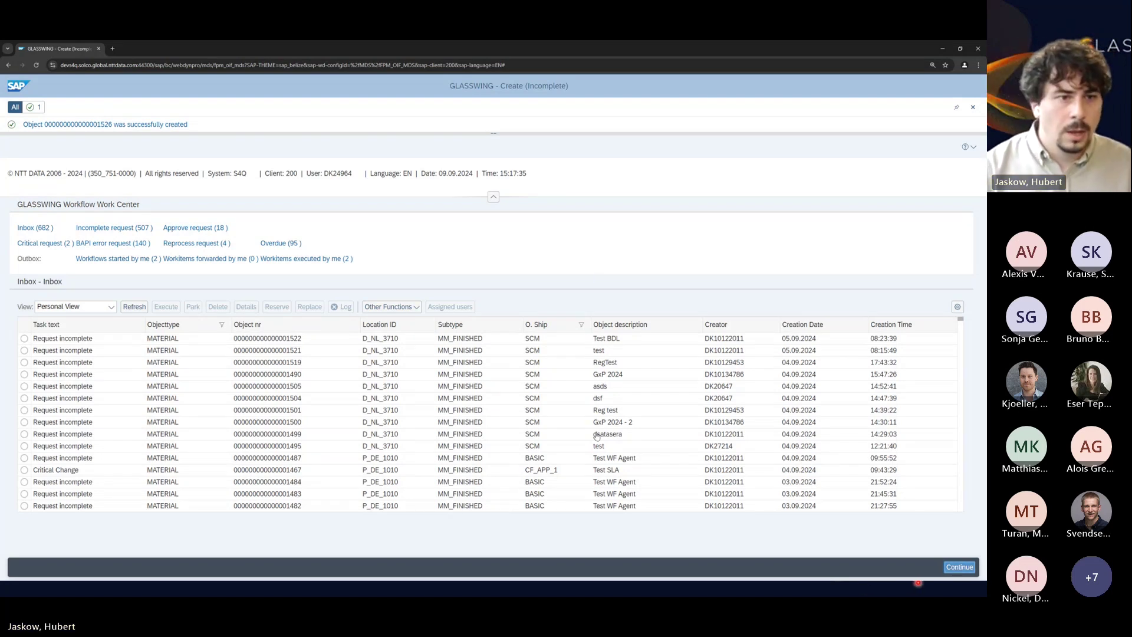
Open material 1526 in the GLASSWING change transaction
{"action": "left_click", "coordinate": [21, 109]}
{"action": "left_click", "coordinate": [42, 137]}
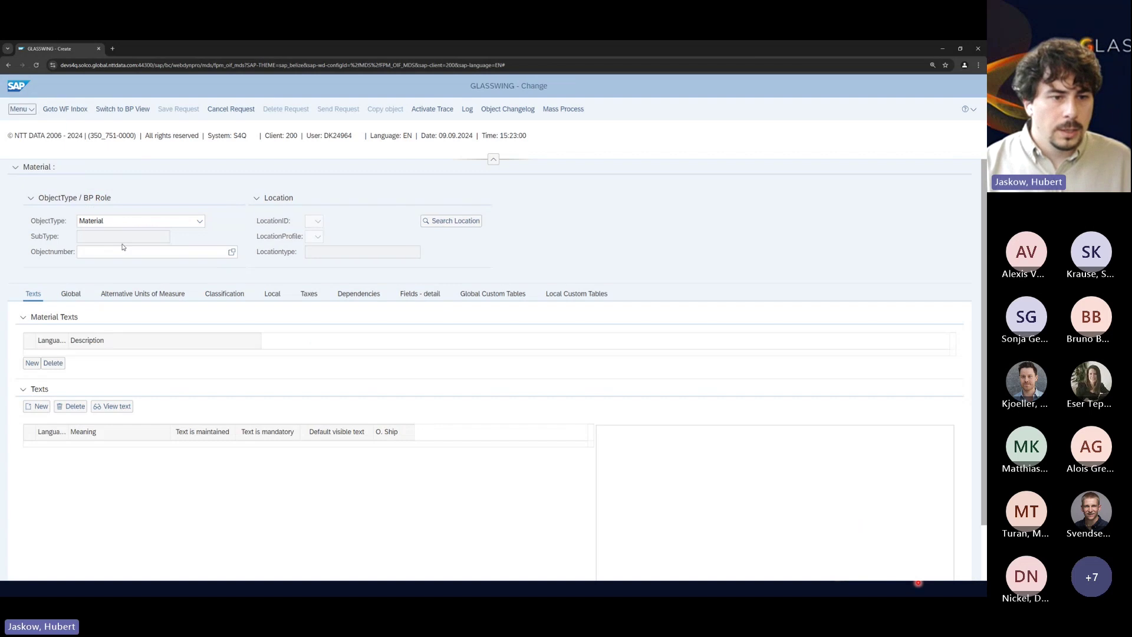
{"action": "left_click", "coordinate": [122, 248]}
{"action": "type", "text": "1526"}
{"action": "key", "text": "ctrl+a"}
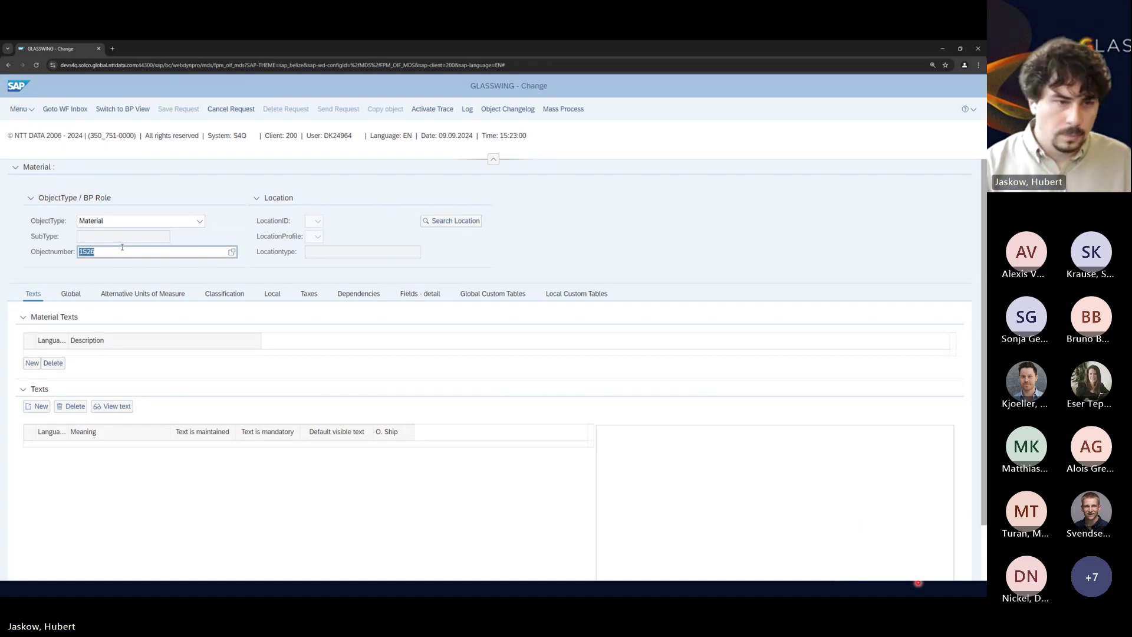
{"action": "key", "text": "Return"}
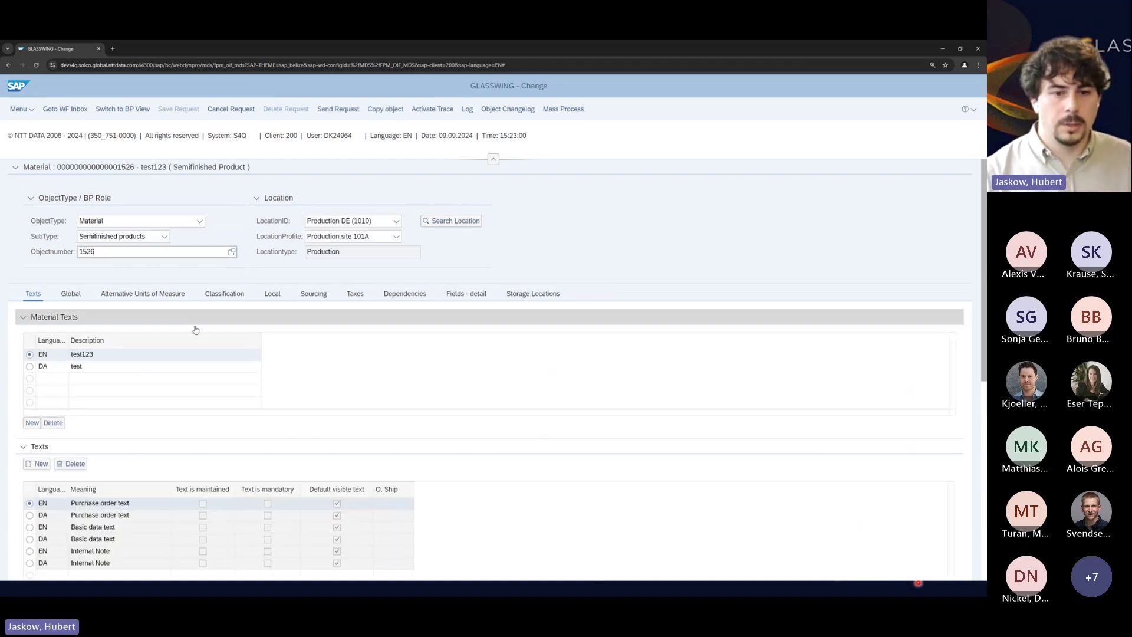
Examine the material's sourcing data, including both info records, the BP1010 supplier data and the source list
{"action": "left_click", "coordinate": [313, 293]}
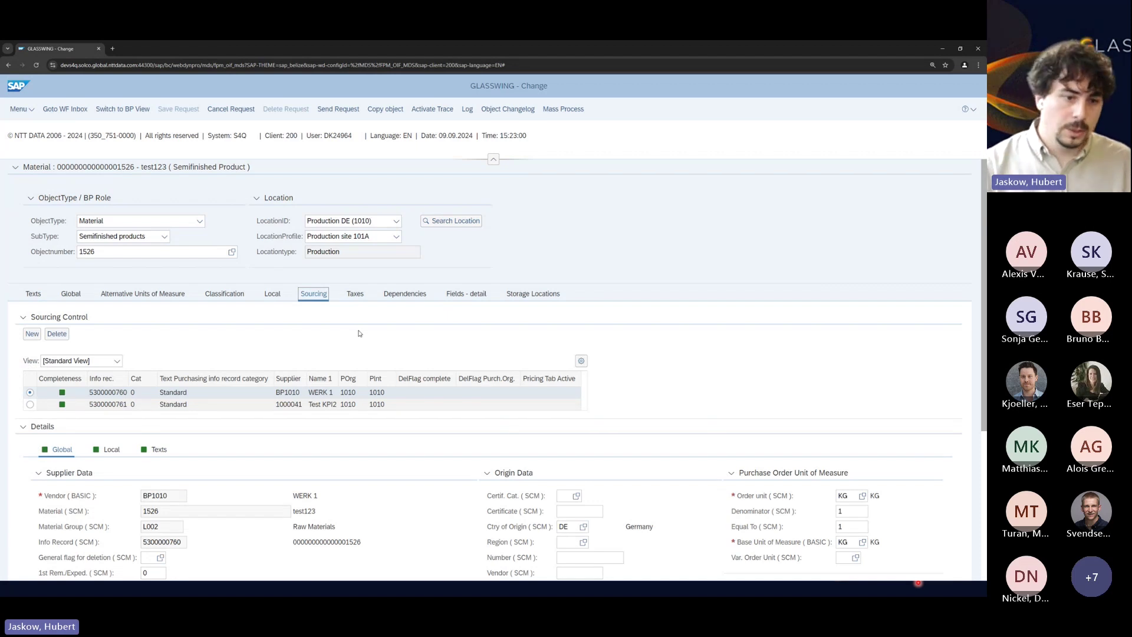
{"action": "scroll", "coordinate": [359, 333], "scroll_direction": "down", "scroll_amount": 1}
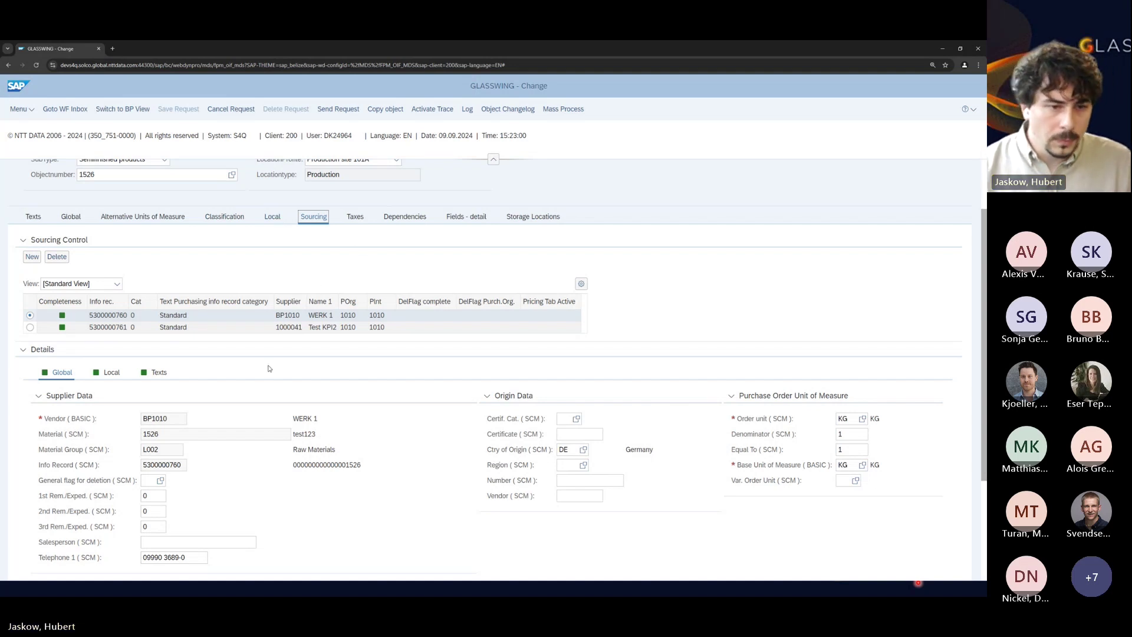
{"action": "scroll", "coordinate": [321, 435], "scroll_direction": "down", "scroll_amount": 2}
{"action": "scroll", "coordinate": [325, 436], "scroll_direction": "up", "scroll_amount": 2}
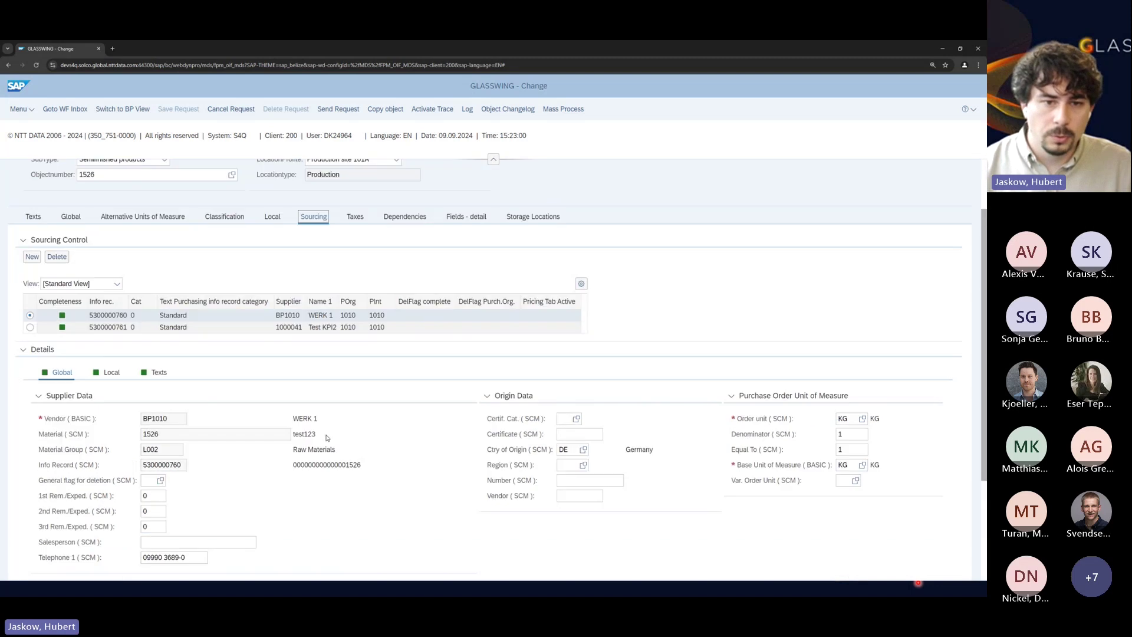
{"action": "scroll", "coordinate": [328, 437], "scroll_direction": "up", "scroll_amount": 1}
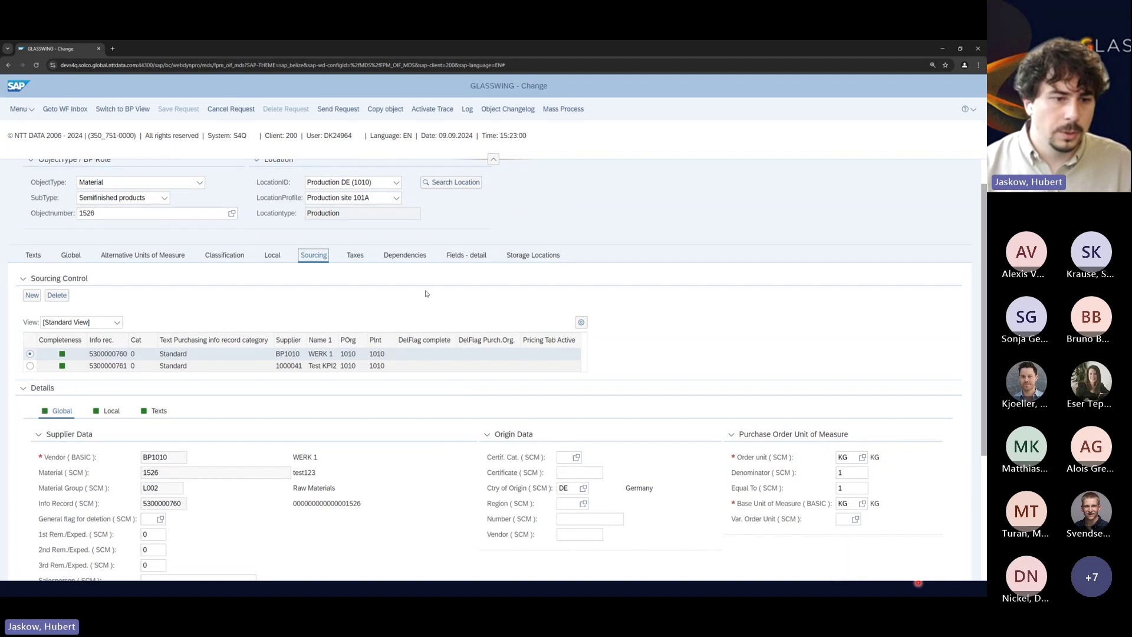
{"action": "scroll", "coordinate": [707, 360], "scroll_direction": "down", "scroll_amount": 1}
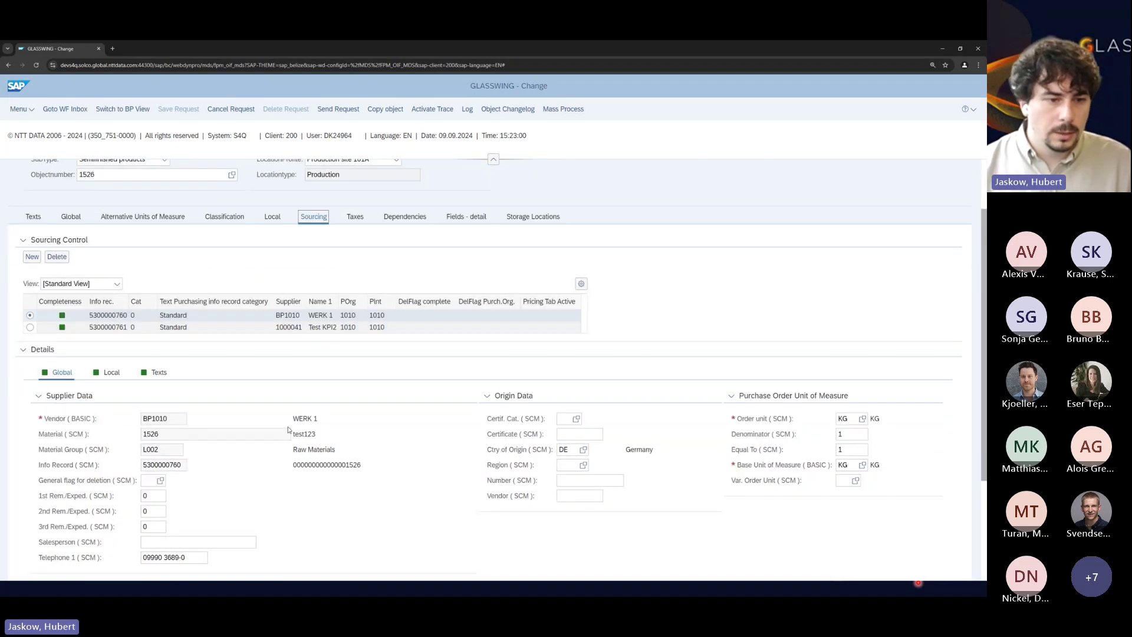
{"action": "scroll", "coordinate": [274, 366], "scroll_direction": "down", "scroll_amount": 1}
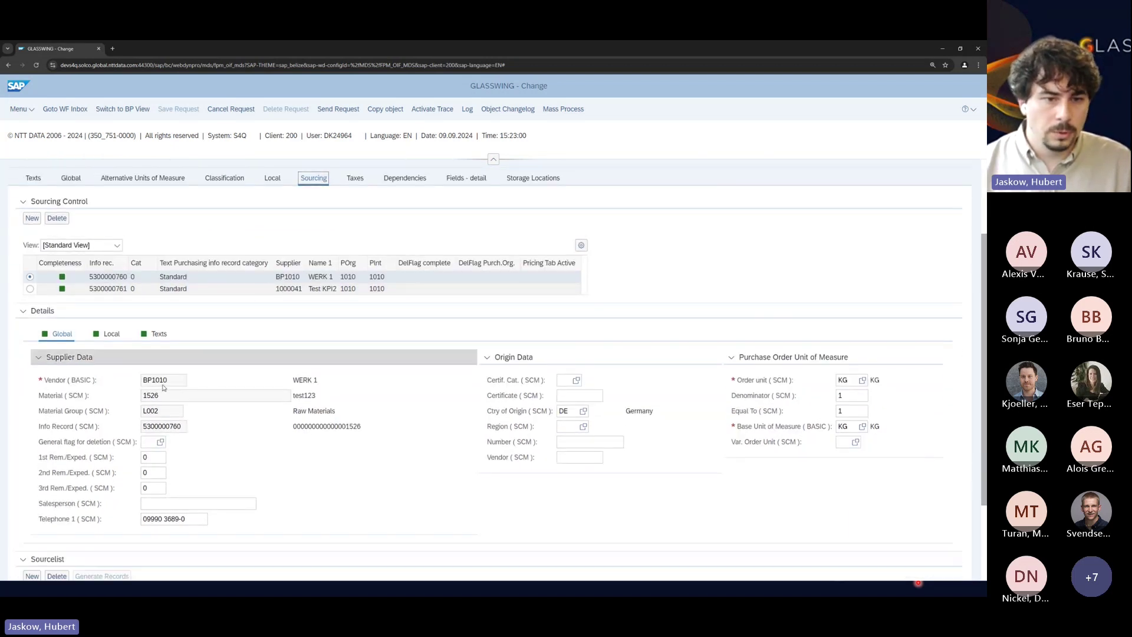
{"action": "scroll", "coordinate": [261, 377], "scroll_direction": "down", "scroll_amount": 1}
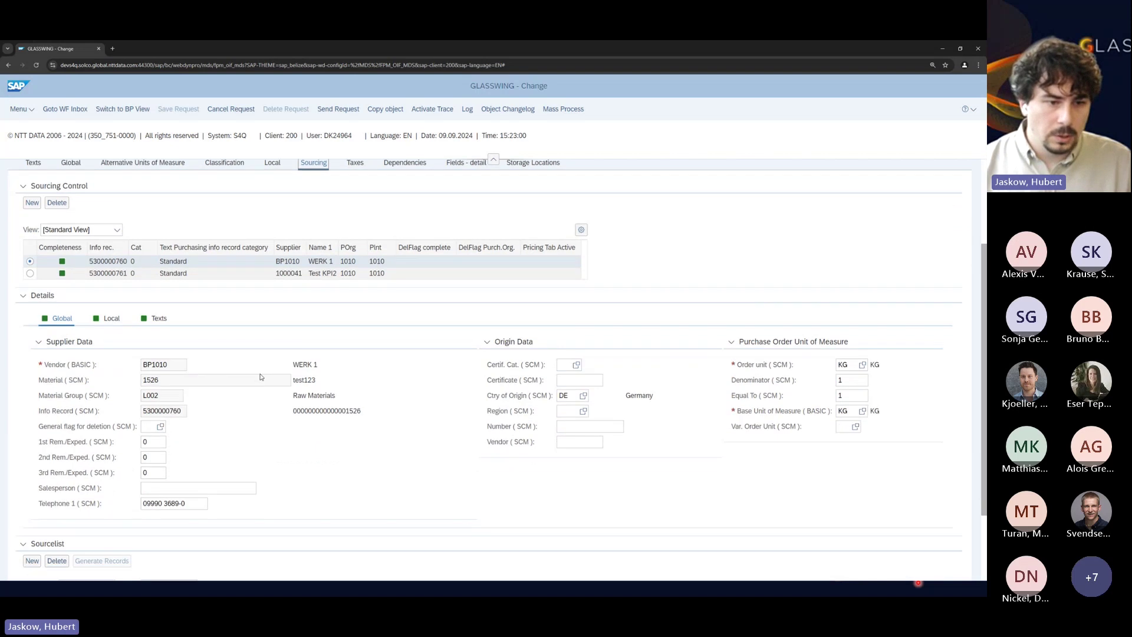
{"action": "scroll", "coordinate": [261, 378], "scroll_direction": "down", "scroll_amount": 1}
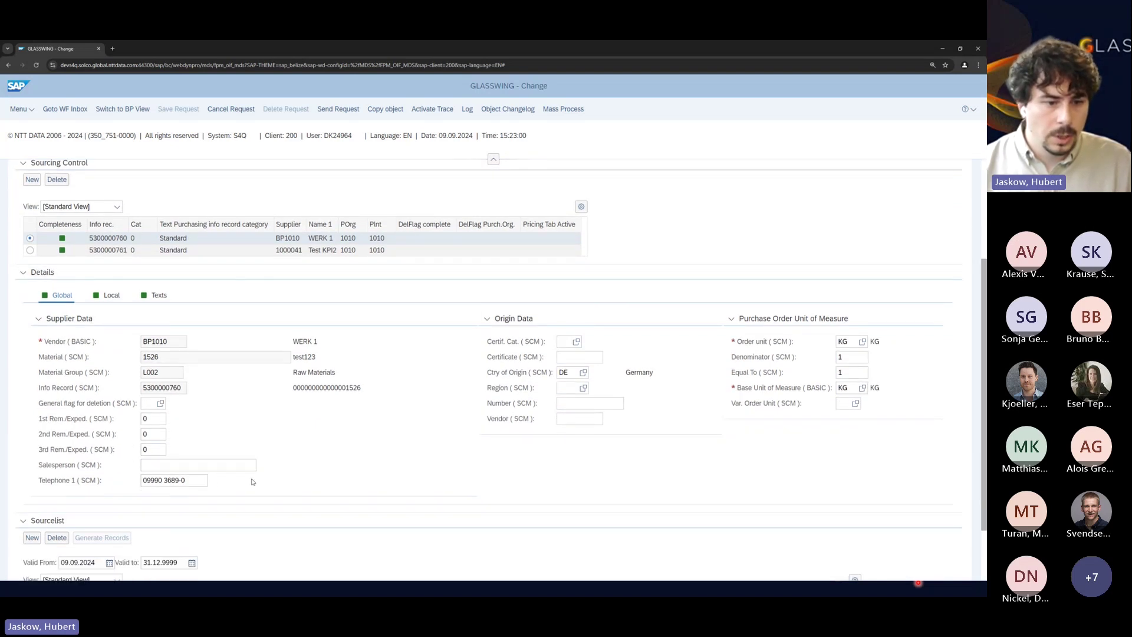
Set the general flag for deletion of the BP1010 info record to X (Yes)
{"action": "left_click", "coordinate": [160, 403]}
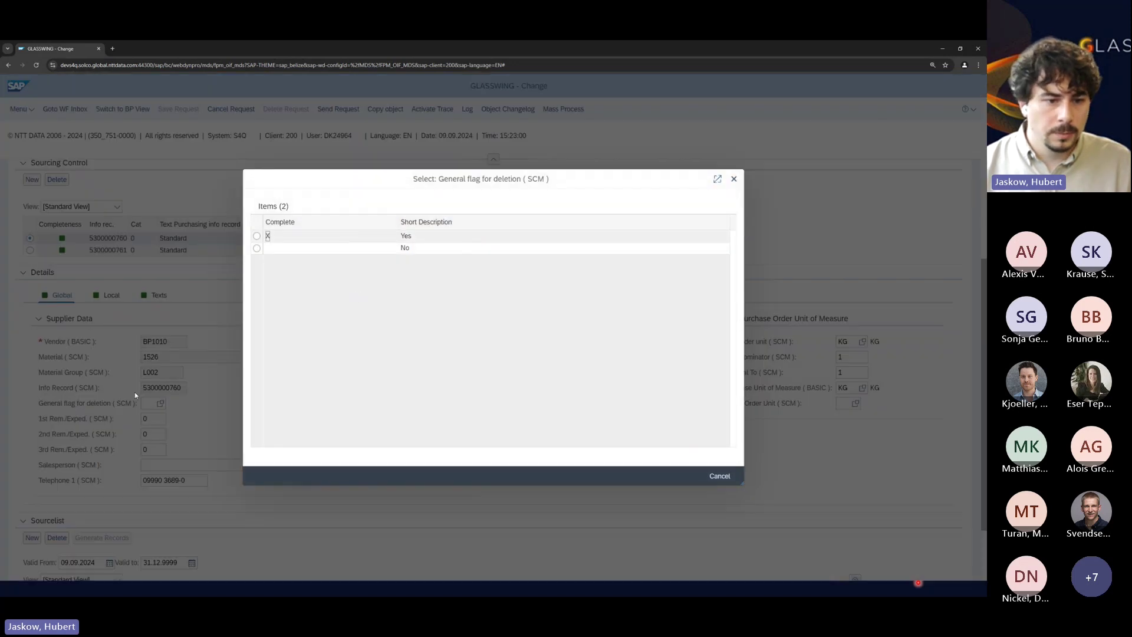
{"action": "key", "text": "Return"}
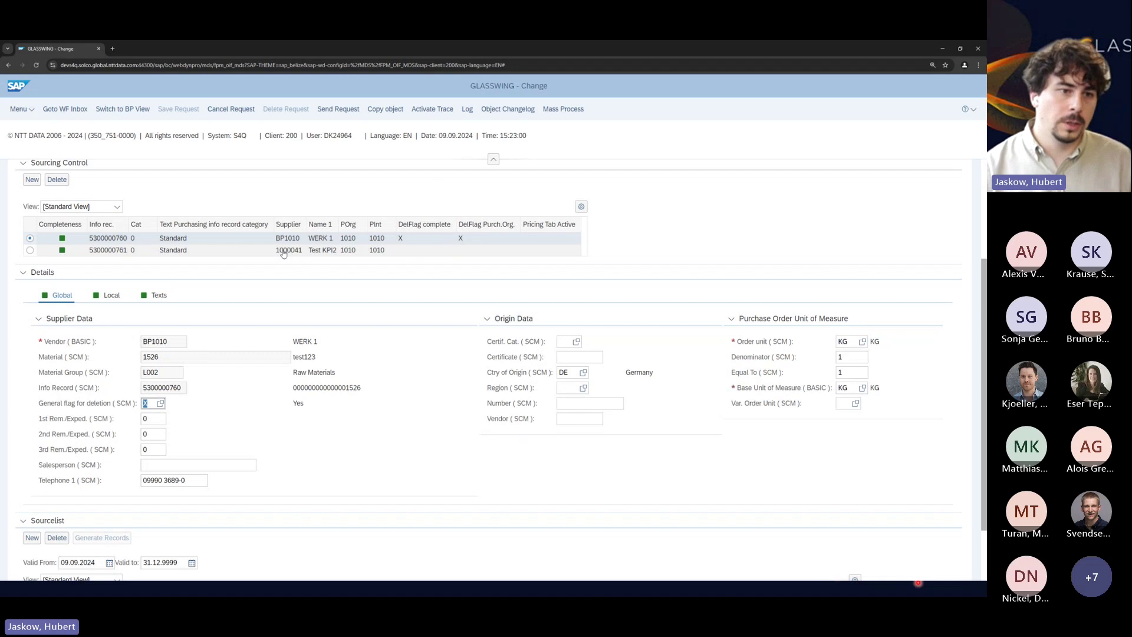
{"action": "scroll", "coordinate": [283, 253], "scroll_direction": "up", "scroll_amount": 2}
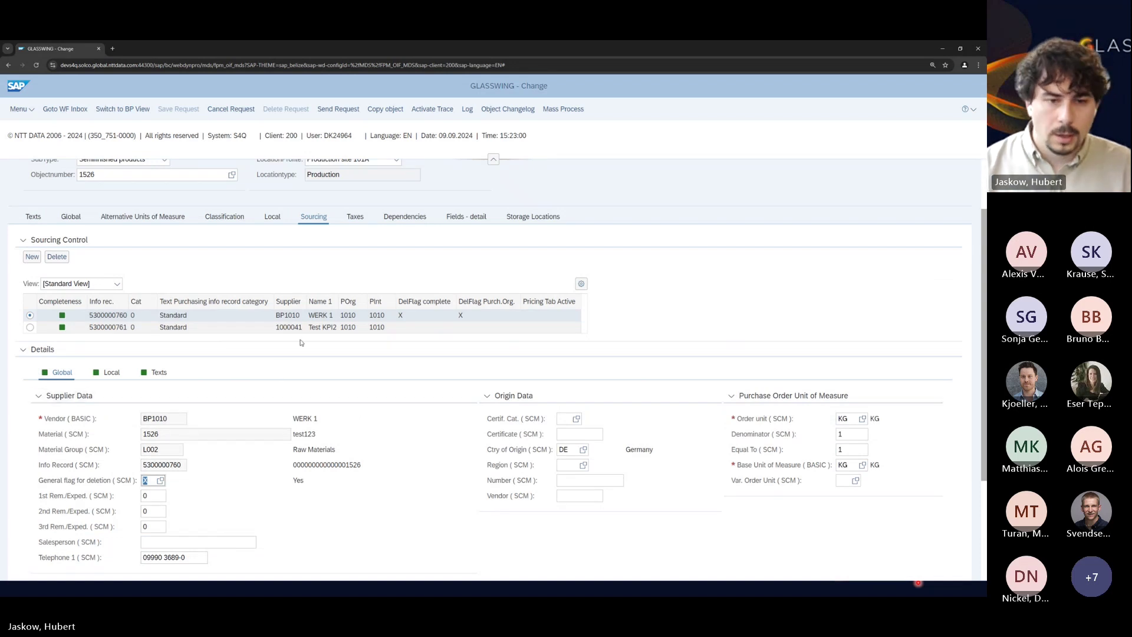
Switch to the SAP GUI window Search GLASSWING RequestID's and display the request tables of the Create request for P_DE_1010
{"action": "key", "text": "alt+Tab"}
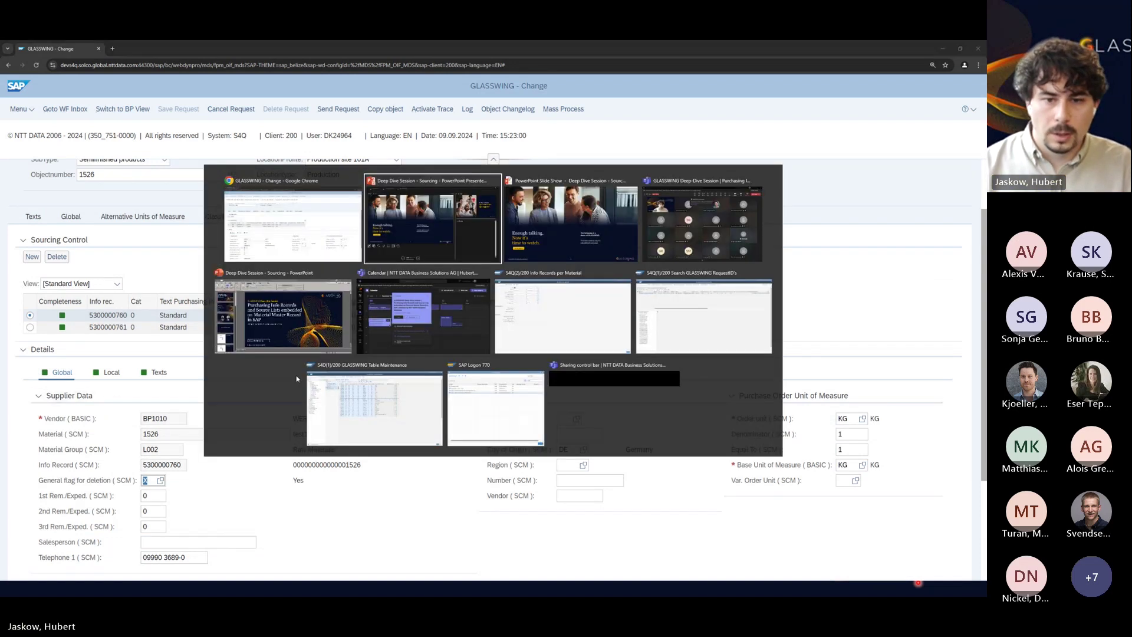
{"action": "left_click", "coordinate": [691, 321]}
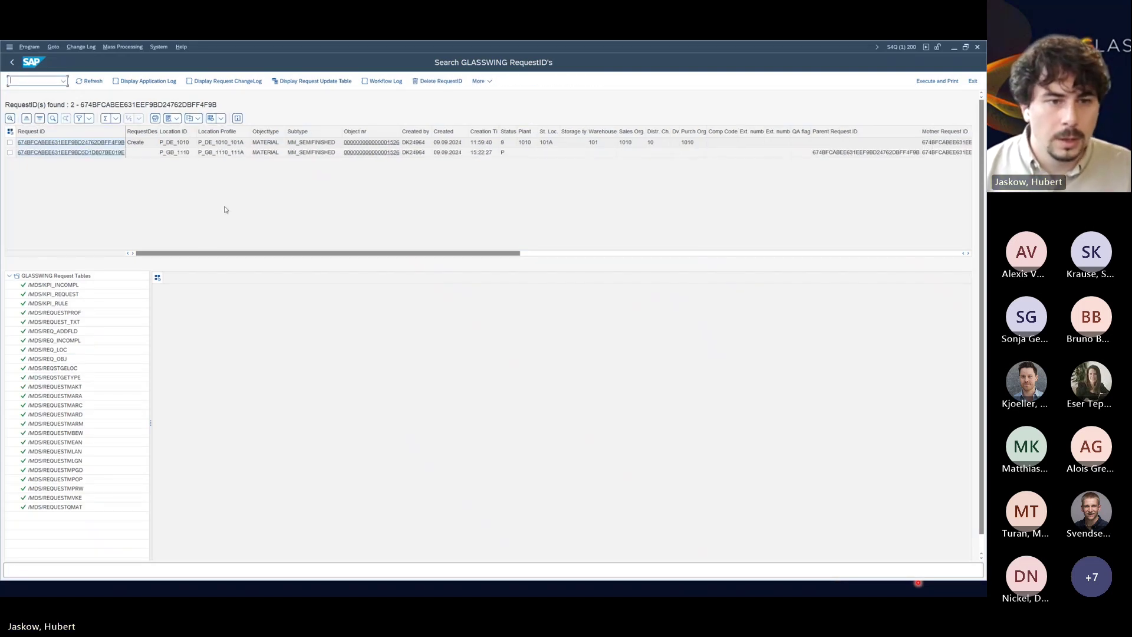
{"action": "left_click", "coordinate": [114, 144]}
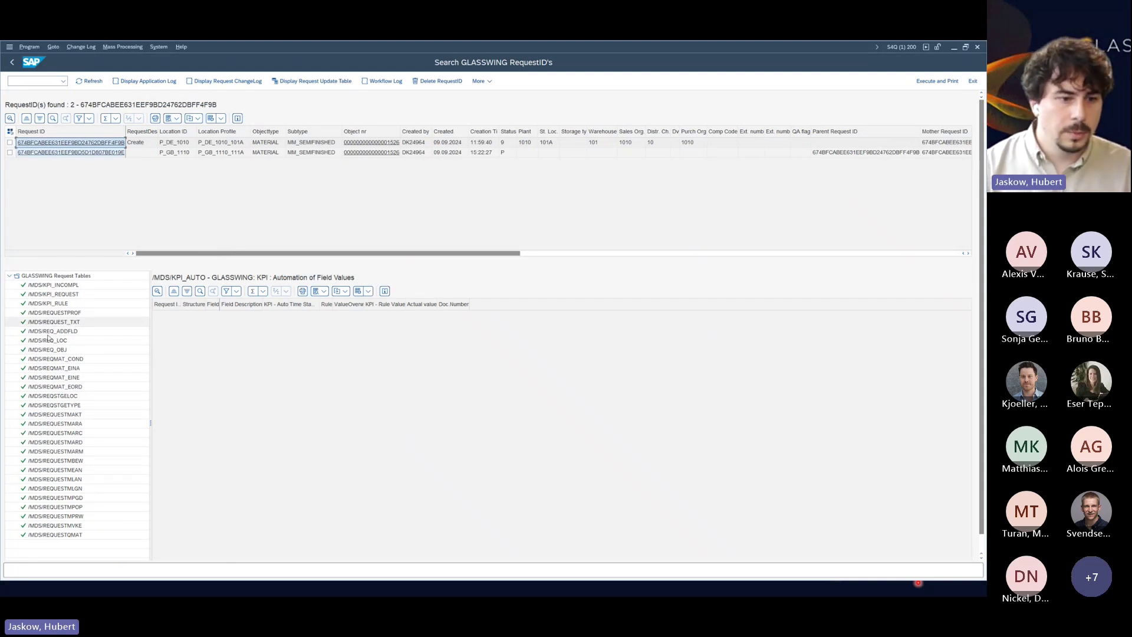
Display the /MDS/REQMAT_EINA request table and compare its info records with the sourcing data in the GLASSWING change request
{"action": "left_click", "coordinate": [63, 376]}
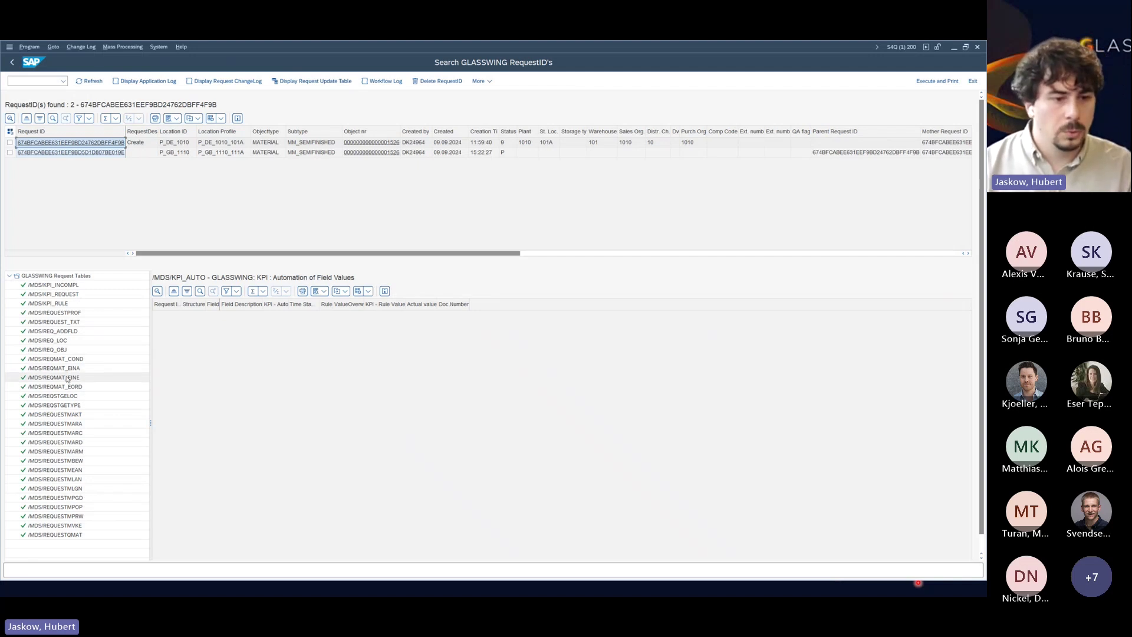
{"action": "double_click", "coordinate": [59, 368]}
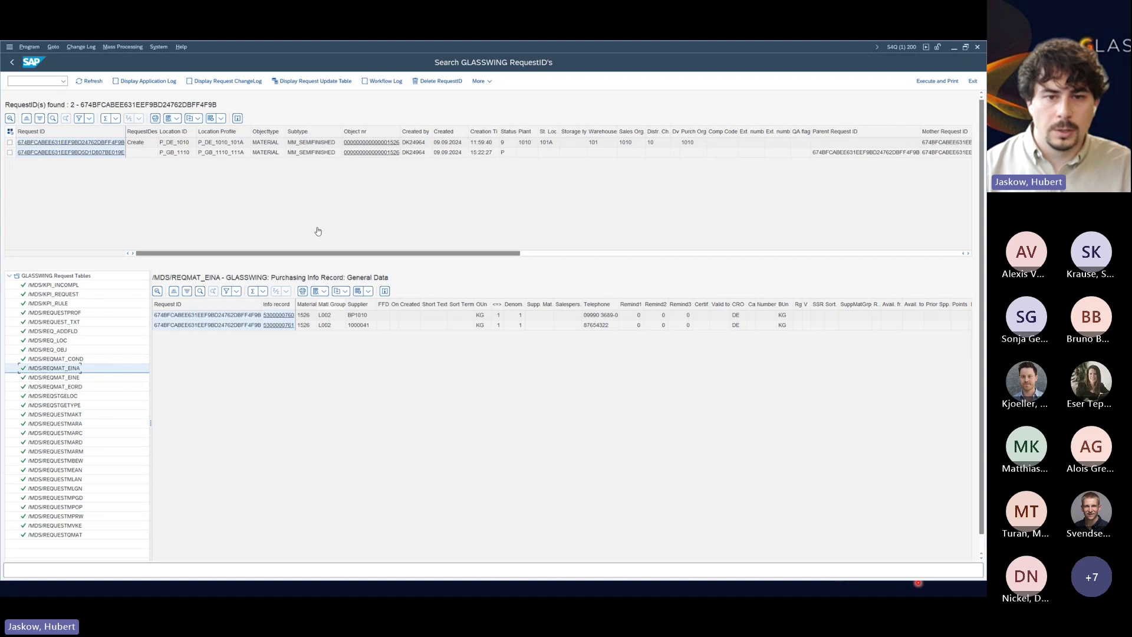
{"action": "key", "text": "alt+Tab"}
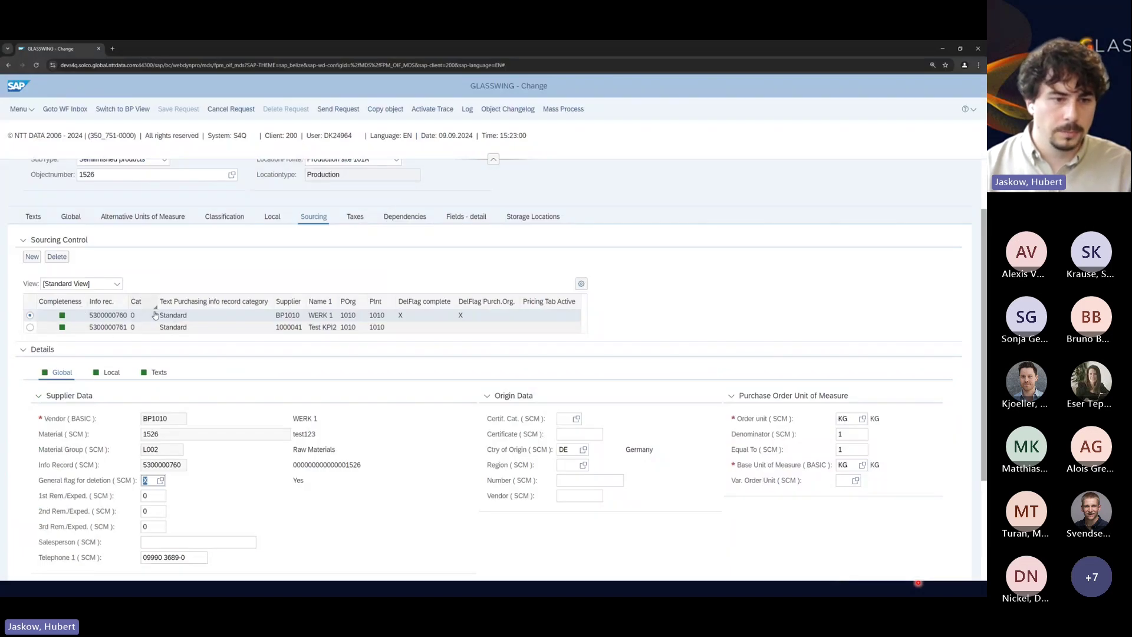
{"action": "key", "text": "alt+Tab"}
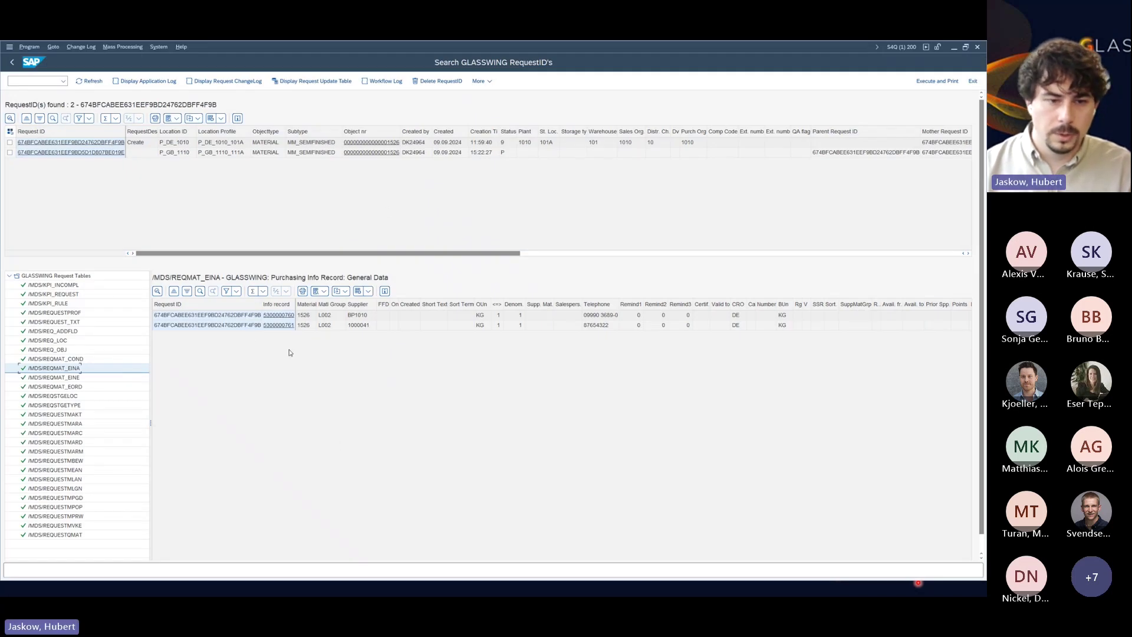
Open the BP1010 info record from the request table, view its gross price conditions, and return to the request overview
{"action": "left_click", "coordinate": [281, 316]}
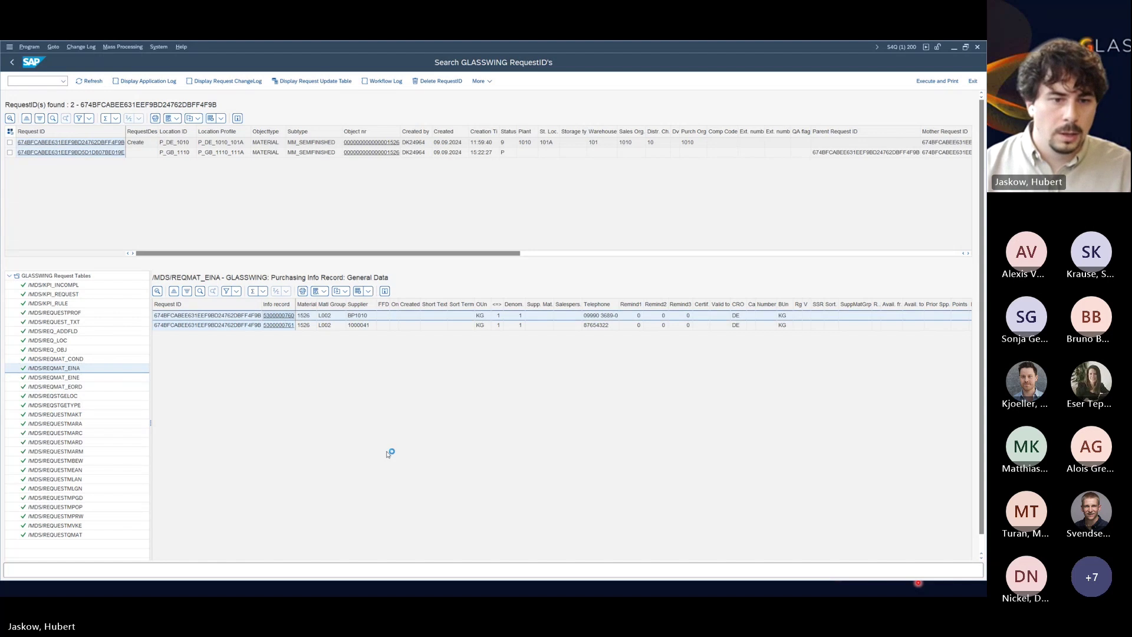
{"action": "left_click", "coordinate": [115, 82]}
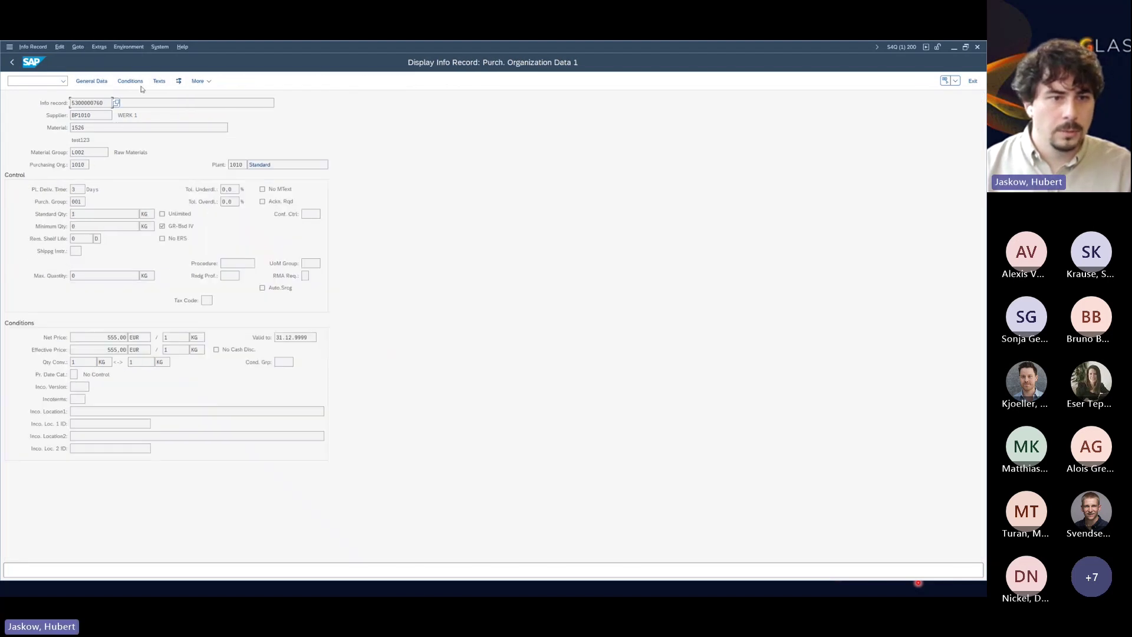
{"action": "left_click", "coordinate": [130, 82]}
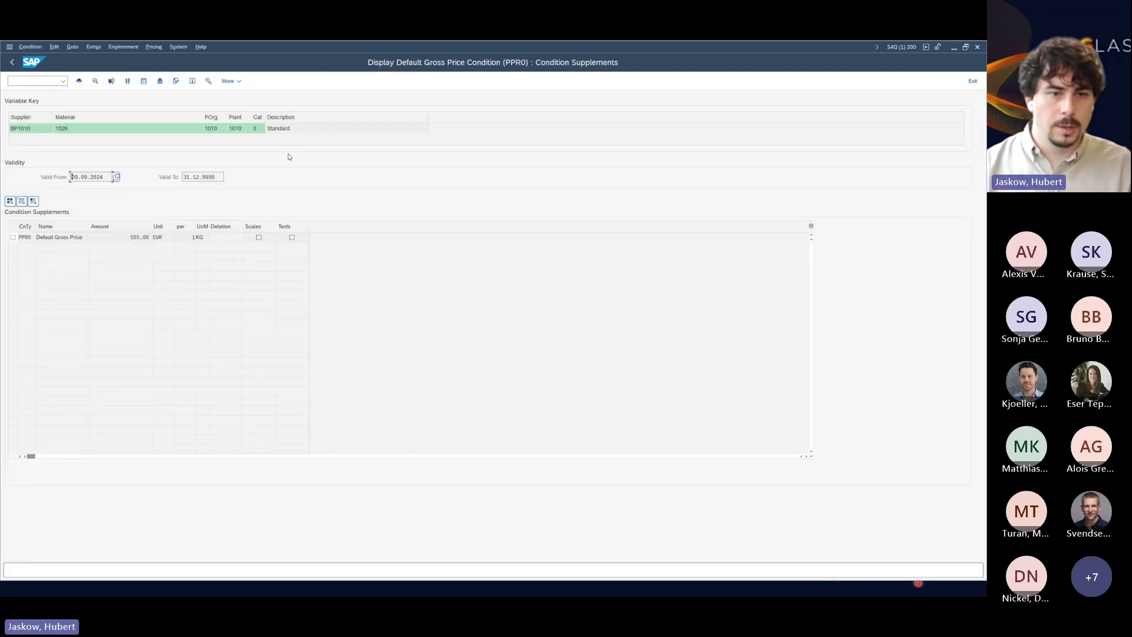
{"action": "left_click", "coordinate": [12, 63]}
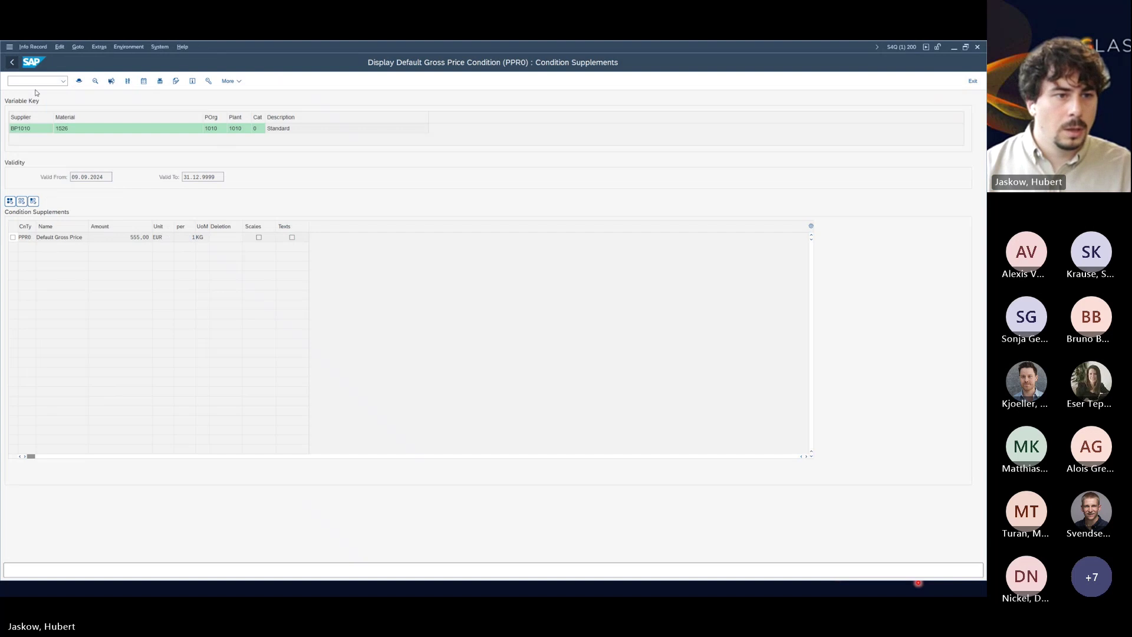
{"action": "left_click", "coordinate": [12, 63]}
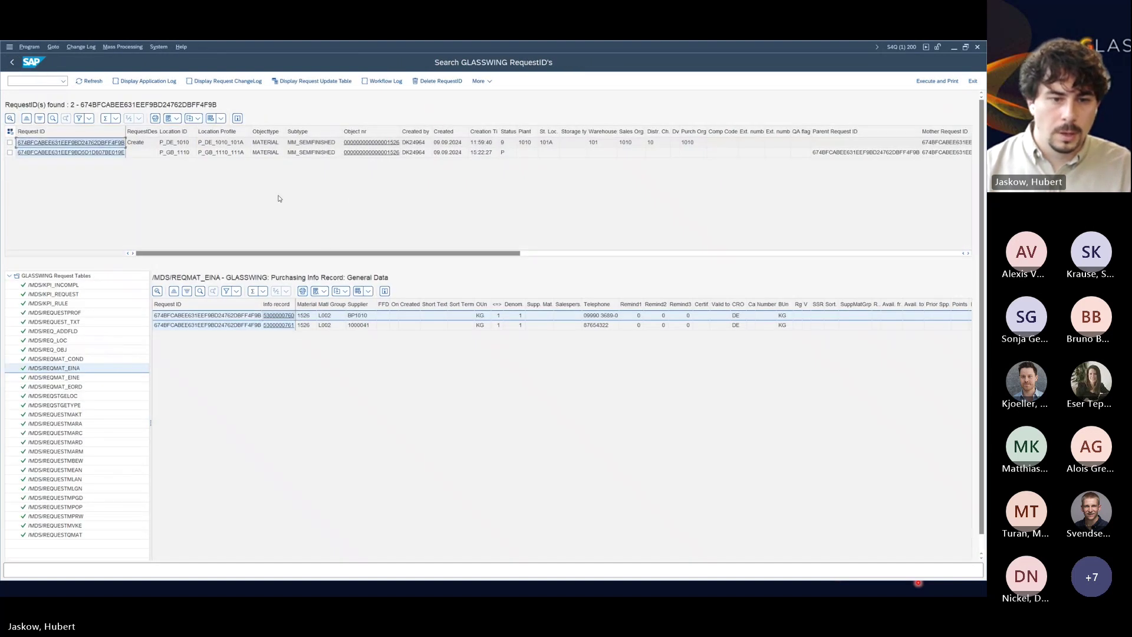
Switch to the GLASSWING Change window in Chrome and review the sourcing control and supplier data of material 1526
{"action": "key", "text": "alt+Tab"}
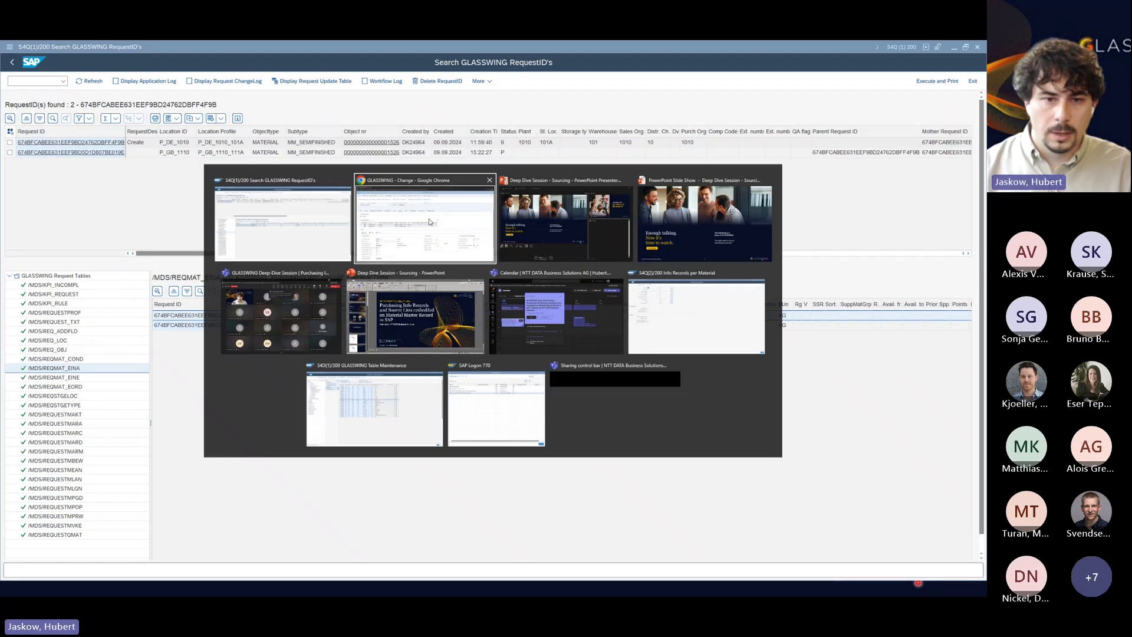
{"action": "scroll", "coordinate": [293, 306], "scroll_direction": "up", "scroll_amount": 2}
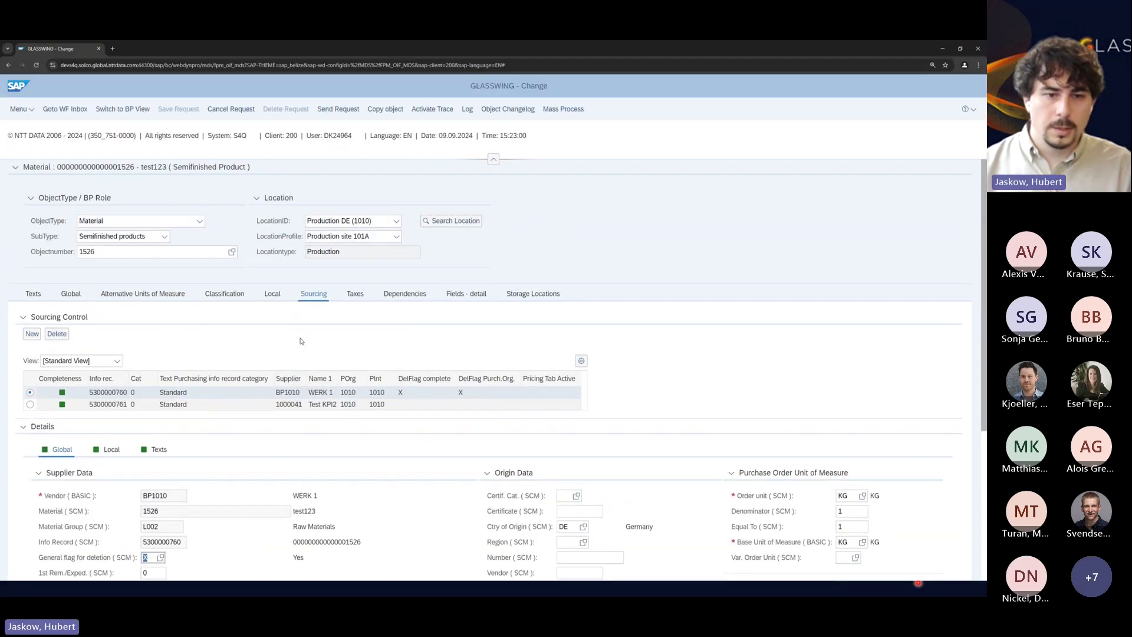
{"action": "scroll", "coordinate": [300, 340], "scroll_direction": "down", "scroll_amount": 3}
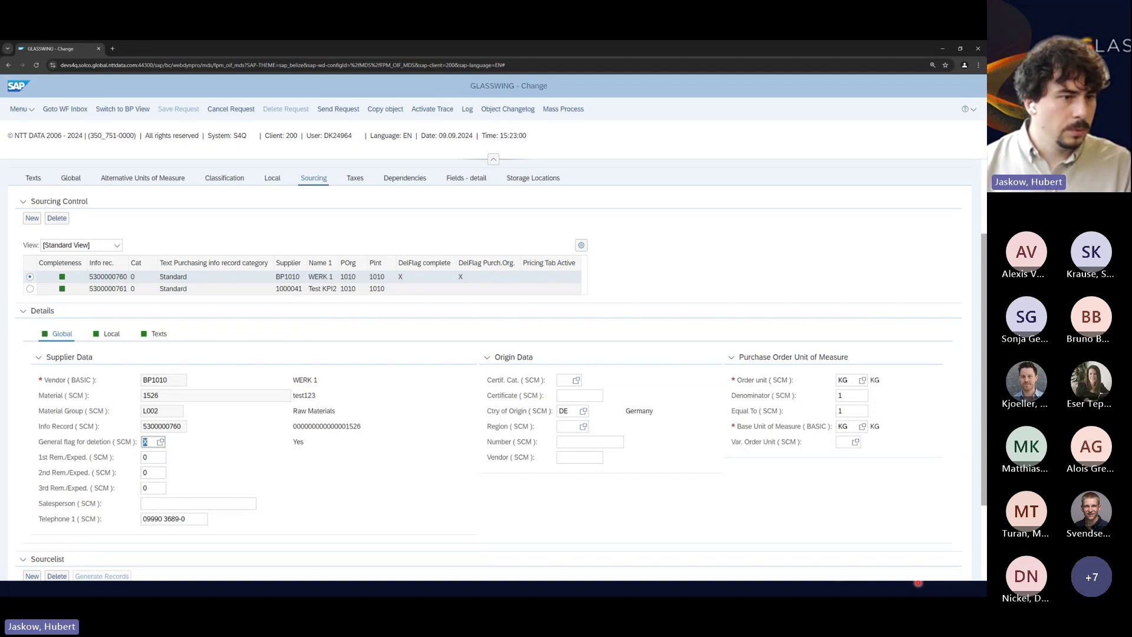
{"action": "key", "text": "alt+Tab"}
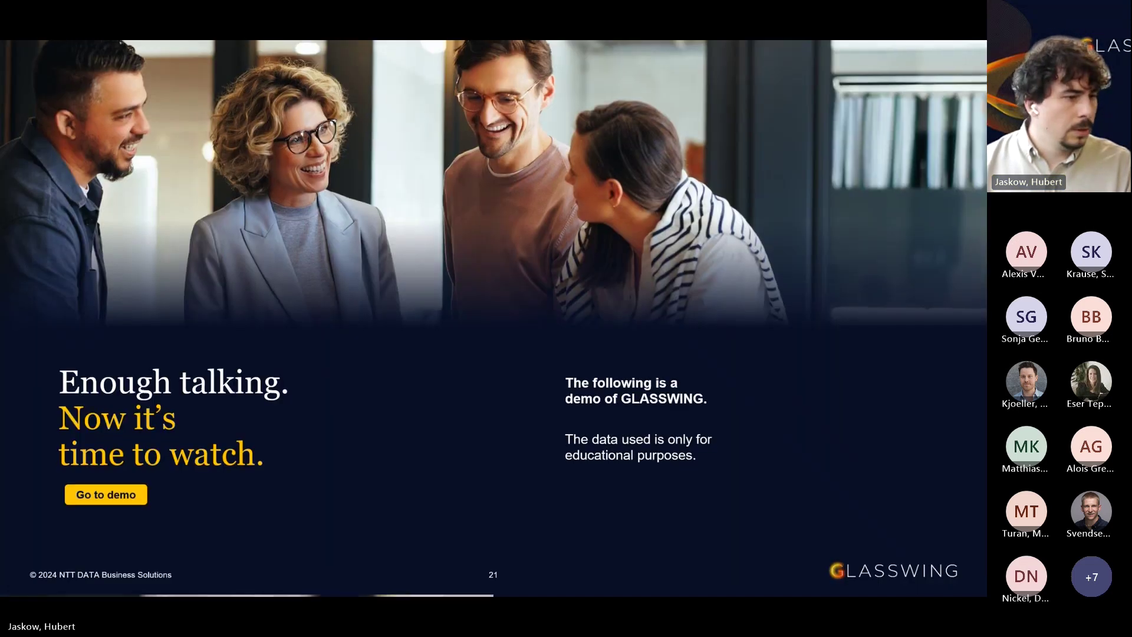
{"action": "key", "text": "Right"}
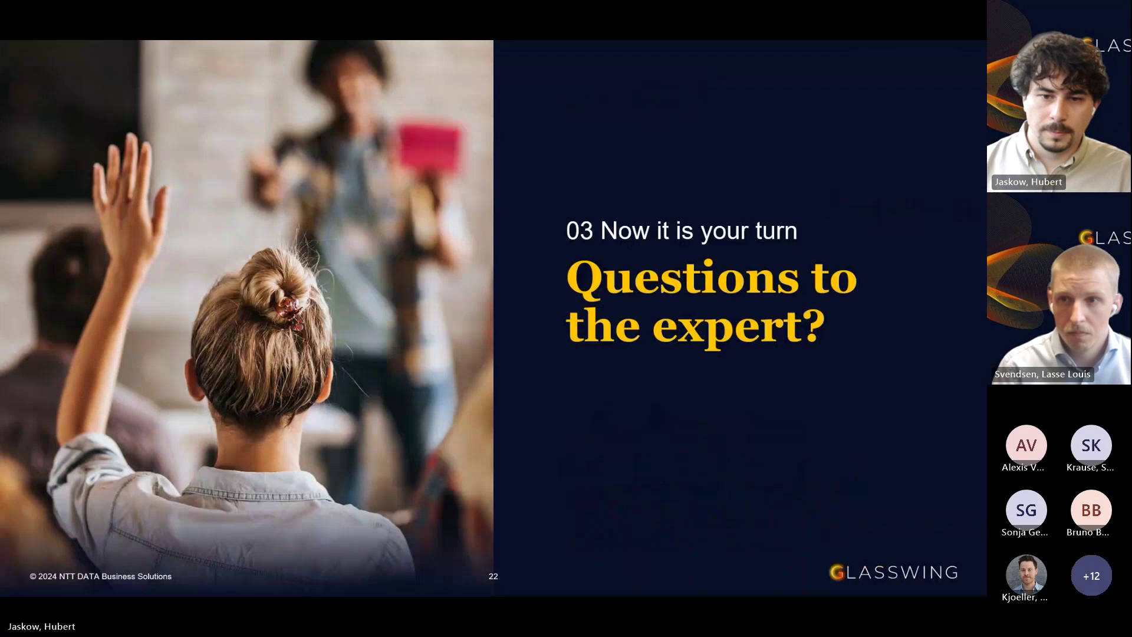